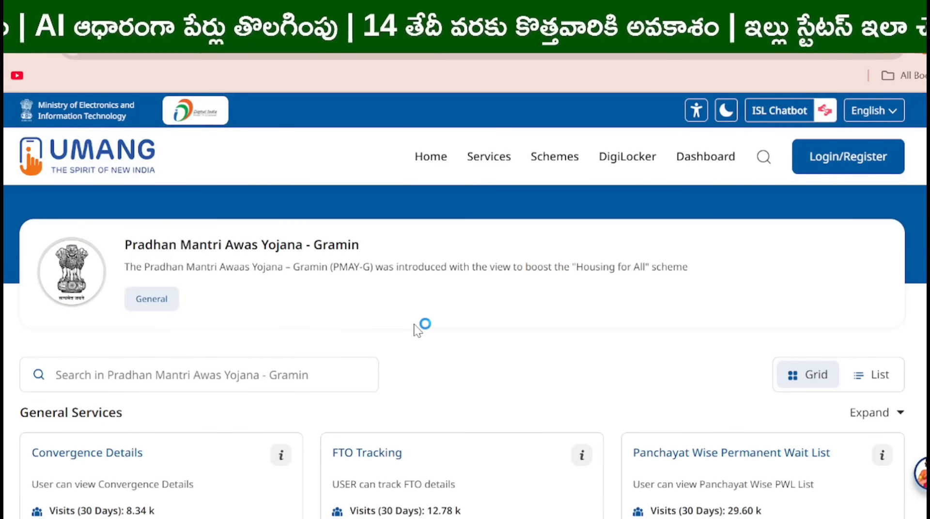
Look over the general services and department contact details on the Pradhan Mantri Awas Yojana - Gramin page
{"action": "scroll", "coordinate": [424, 326], "scroll_direction": "down", "scroll_amount": 5}
{"action": "scroll", "coordinate": [403, 351], "scroll_direction": "up", "scroll_amount": 4}
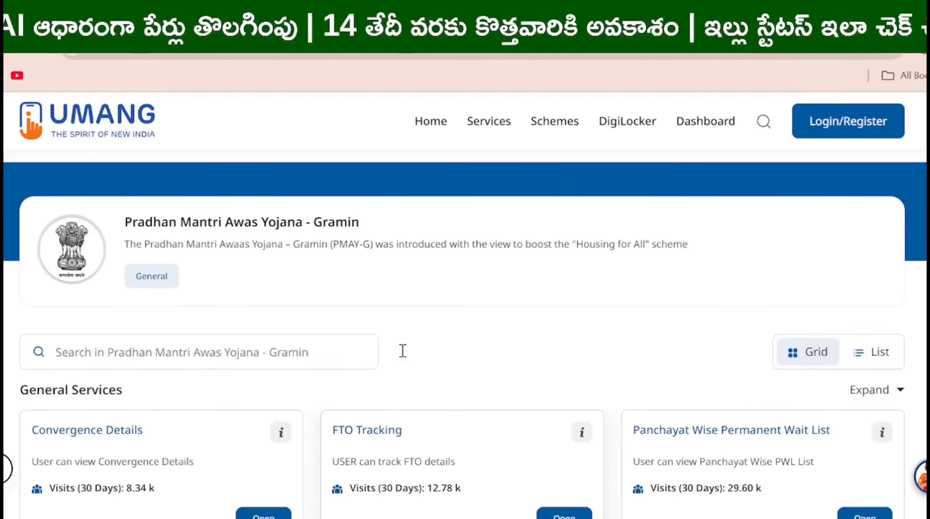
{"action": "scroll", "coordinate": [402, 351], "scroll_direction": "up", "scroll_amount": 1}
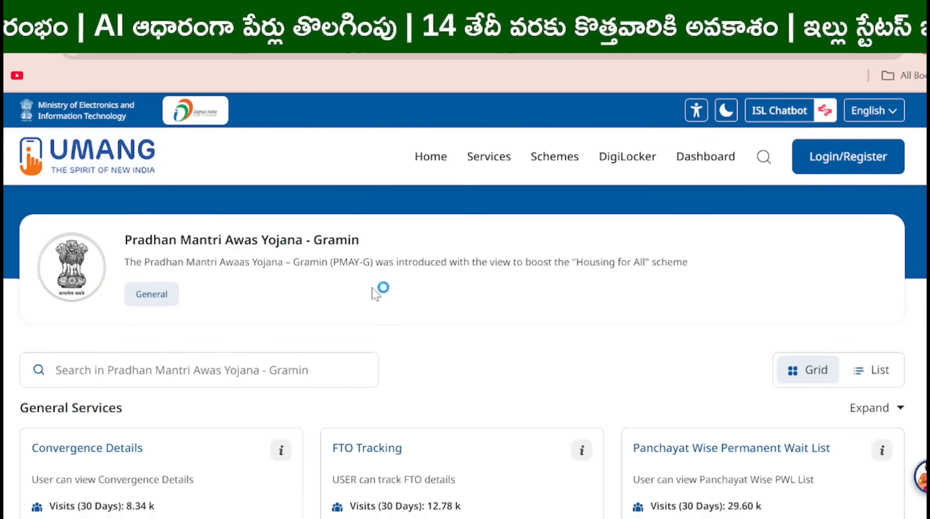
{"action": "scroll", "coordinate": [380, 291], "scroll_direction": "down", "scroll_amount": 3}
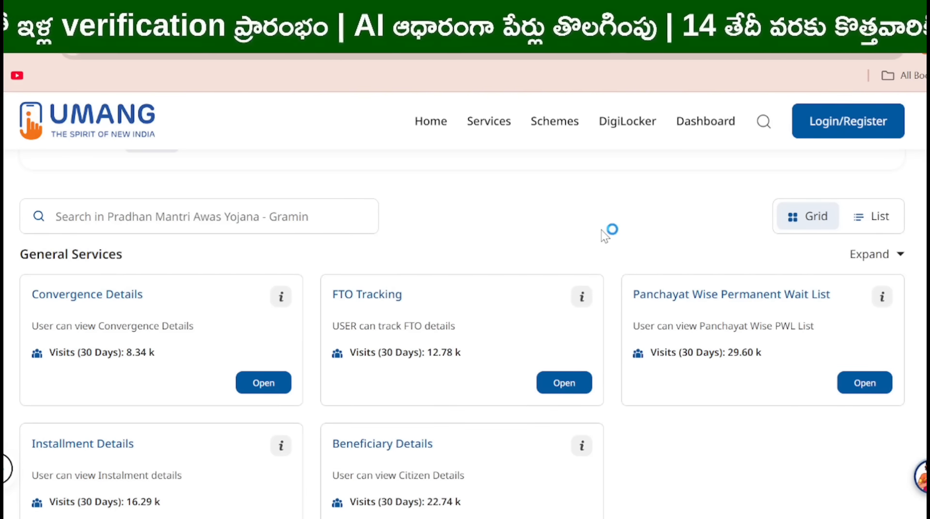
{"action": "scroll", "coordinate": [517, 233], "scroll_direction": "down", "scroll_amount": 2}
{"action": "scroll", "coordinate": [517, 232], "scroll_direction": "down", "scroll_amount": 2}
{"action": "scroll", "coordinate": [515, 257], "scroll_direction": "up", "scroll_amount": 6}
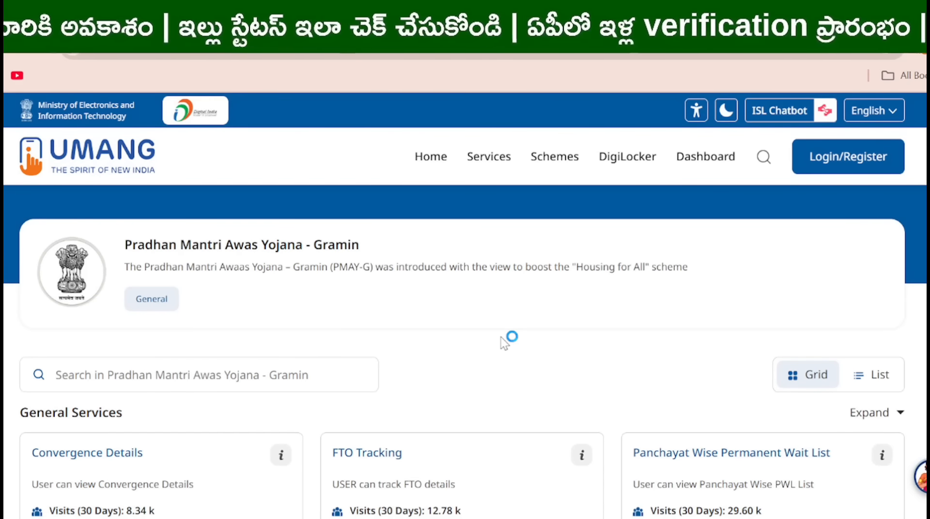
{"action": "scroll", "coordinate": [494, 343], "scroll_direction": "down", "scroll_amount": 3}
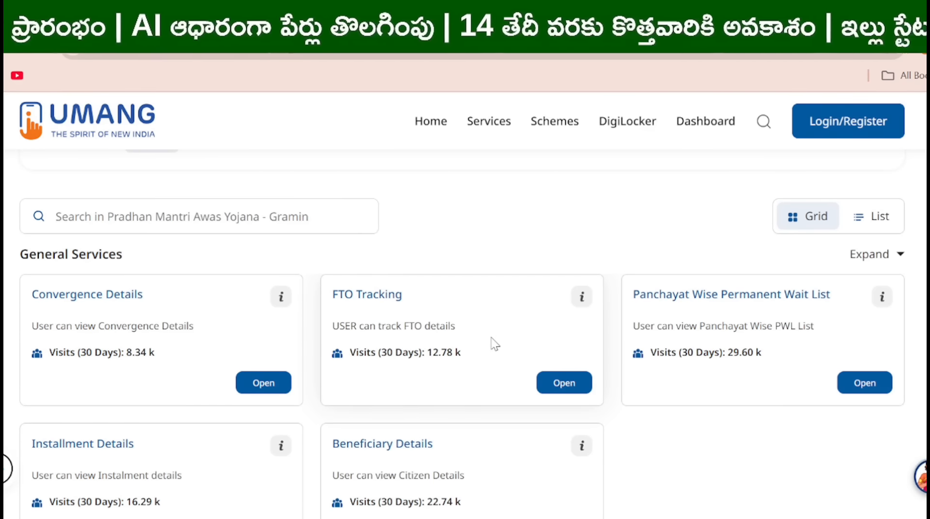
{"action": "scroll", "coordinate": [494, 344], "scroll_direction": "down", "scroll_amount": 5}
{"action": "scroll", "coordinate": [518, 414], "scroll_direction": "down", "scroll_amount": 4}
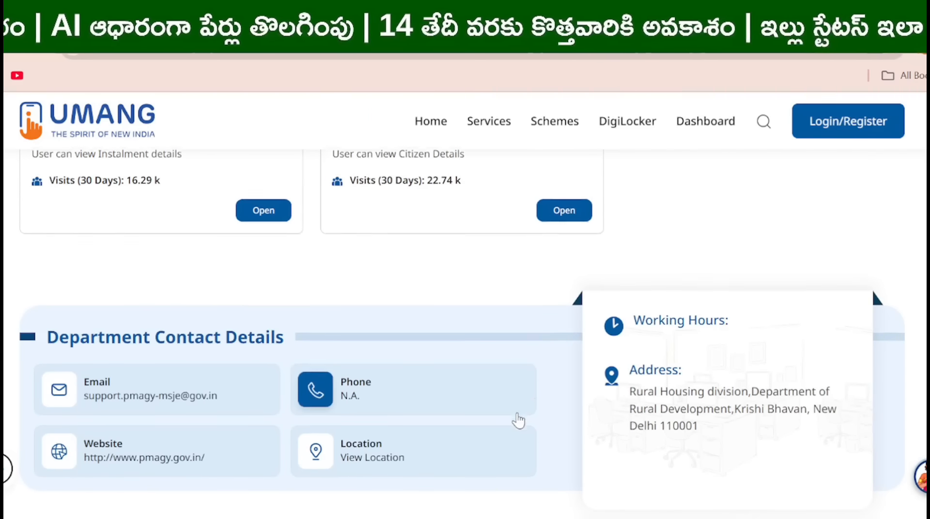
{"action": "scroll", "coordinate": [519, 416], "scroll_direction": "up", "scroll_amount": 10}
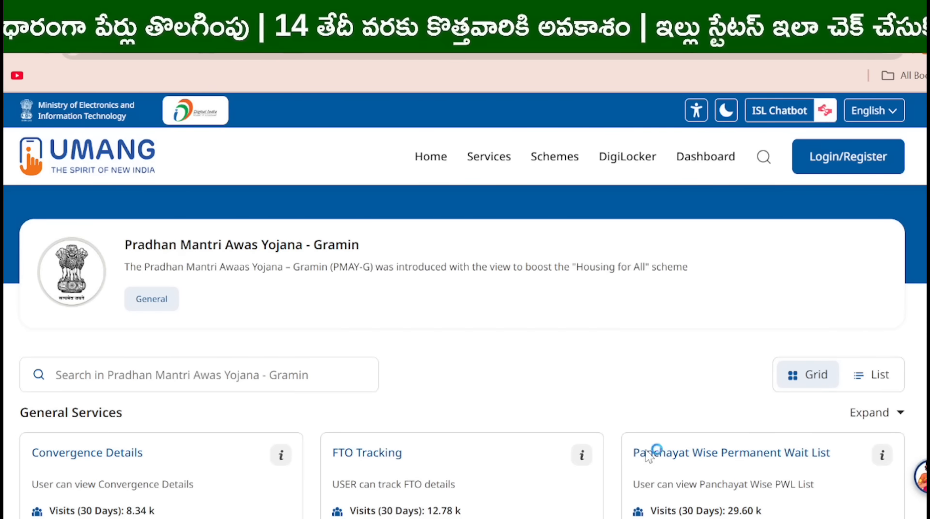
Open the UMANG website from the Google results for "umang" and bring up its DigiLocker sign-in page
{"action": "left_click", "coordinate": [436, 13]}
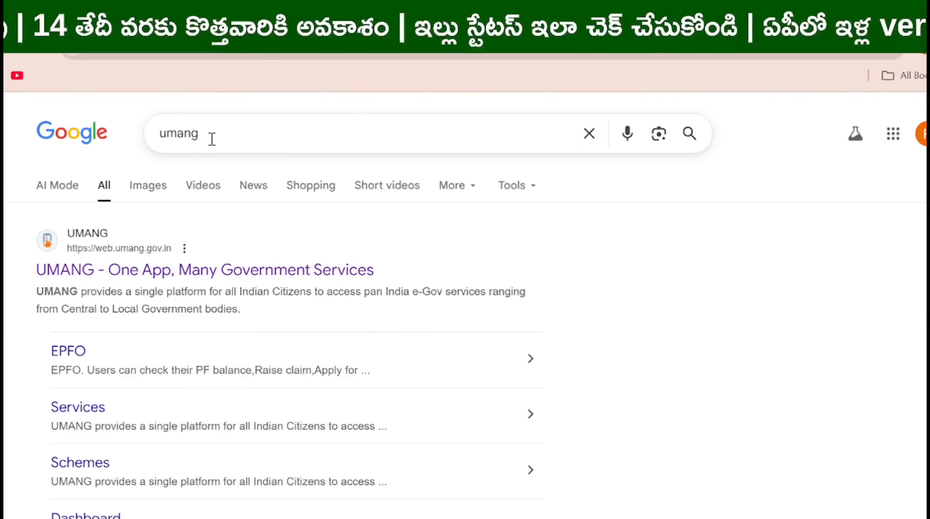
{"action": "left_click", "coordinate": [134, 277]}
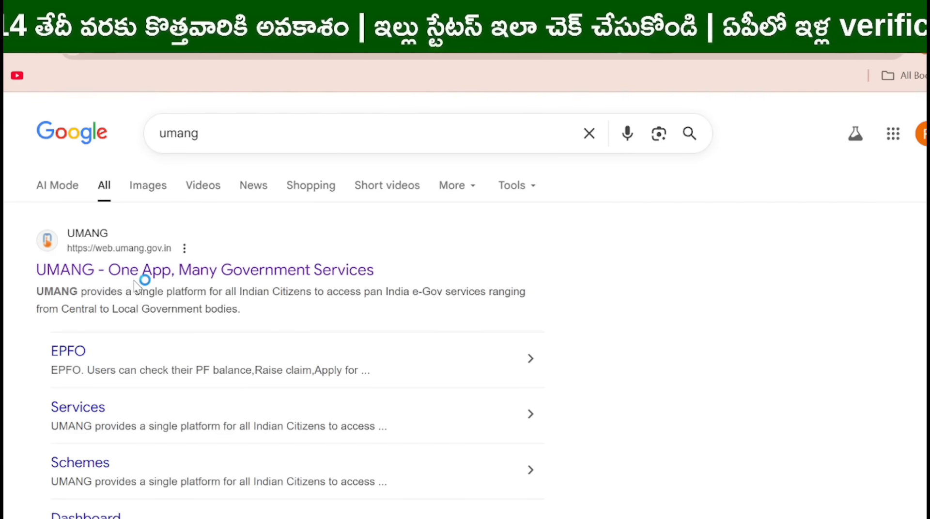
{"action": "left_click", "coordinate": [195, 275]}
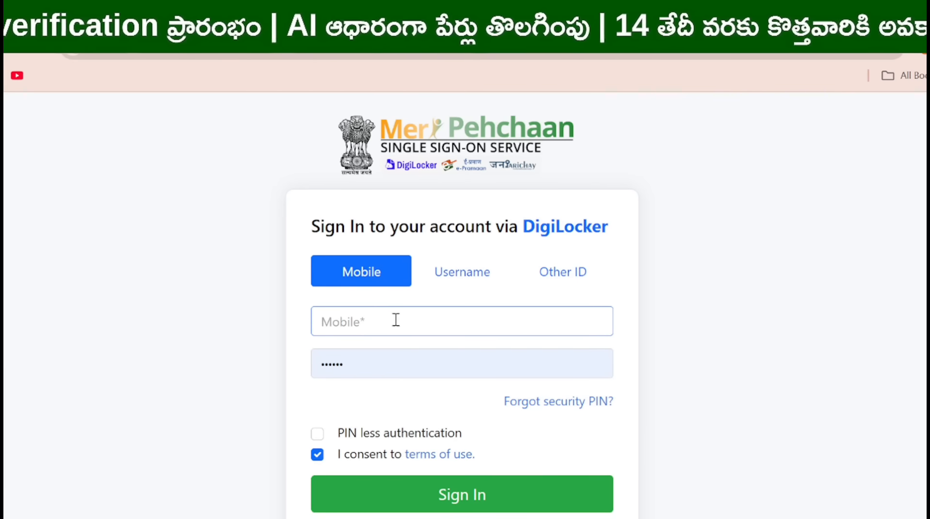
Open the new-user sign-up form and review its required fields down to the terms consent
{"action": "scroll", "coordinate": [473, 276], "scroll_direction": "down", "scroll_amount": 3}
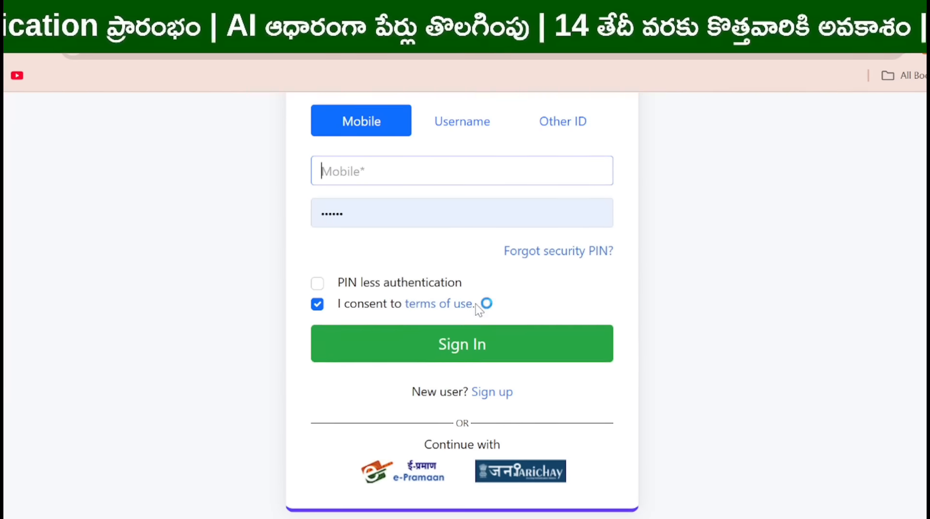
{"action": "left_click", "coordinate": [487, 395]}
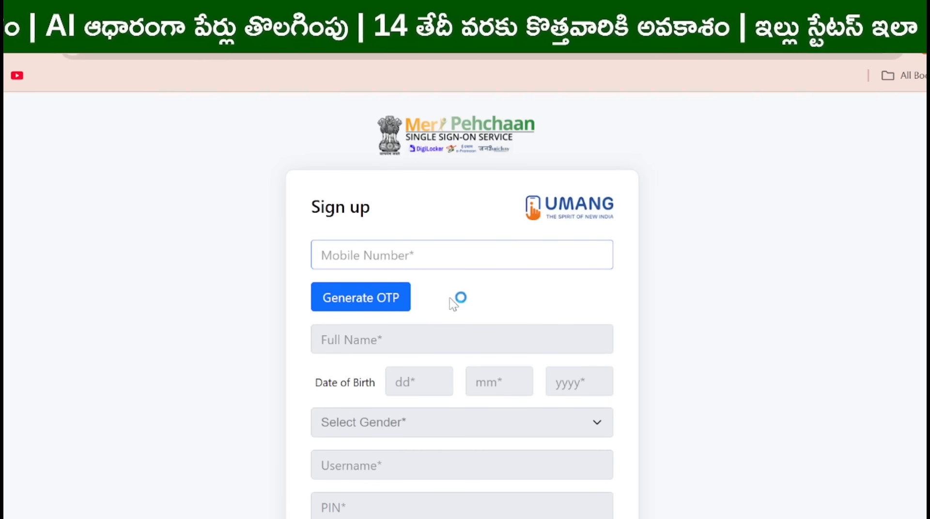
{"action": "scroll", "coordinate": [392, 146], "scroll_direction": "down", "scroll_amount": 3}
{"action": "scroll", "coordinate": [392, 146], "scroll_direction": "up", "scroll_amount": 2}
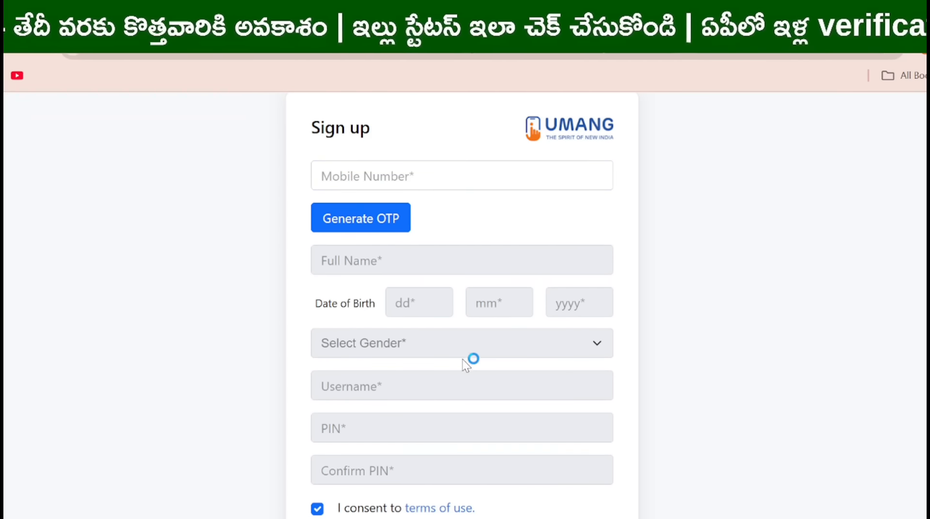
{"action": "scroll", "coordinate": [428, 393], "scroll_direction": "down", "scroll_amount": 2}
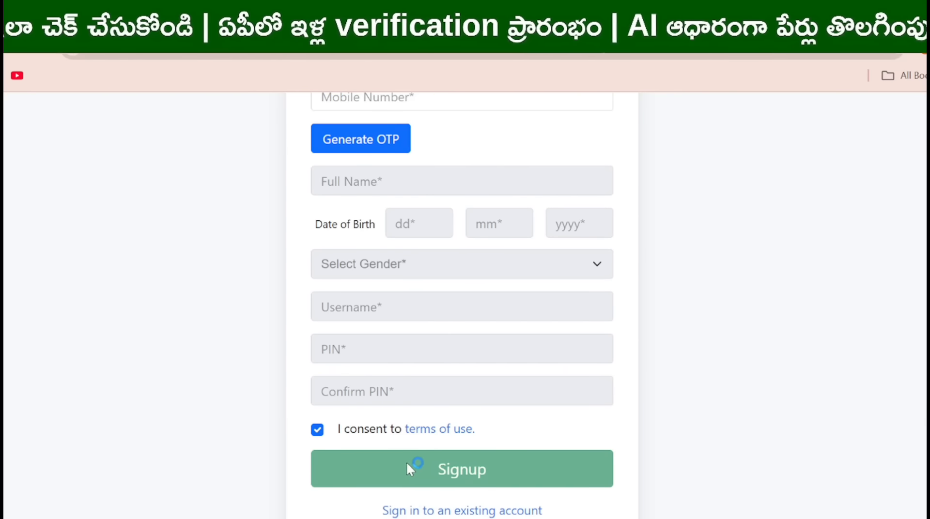
{"action": "scroll", "coordinate": [409, 450], "scroll_direction": "up", "scroll_amount": 3}
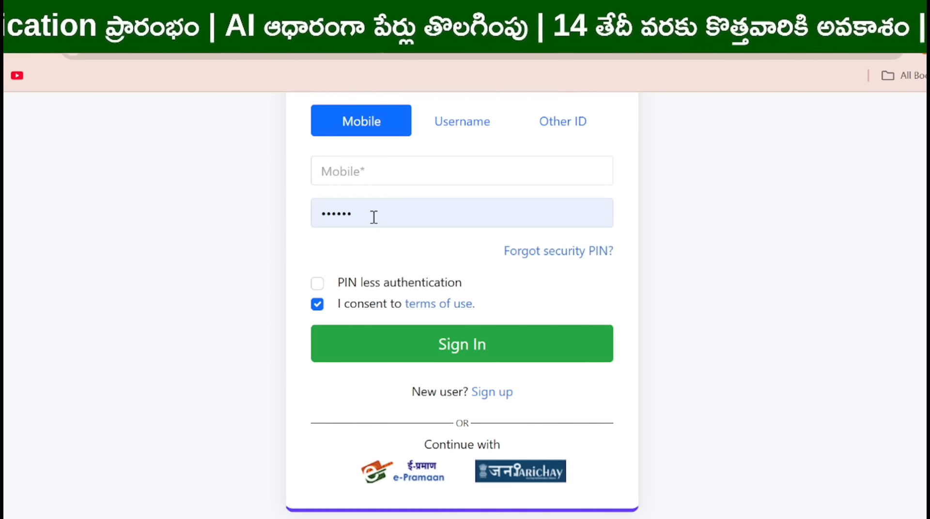
View the Username and Other ID sign-in methods, including the ID type selection under Other ID
{"action": "scroll", "coordinate": [476, 230], "scroll_direction": "up", "scroll_amount": 2}
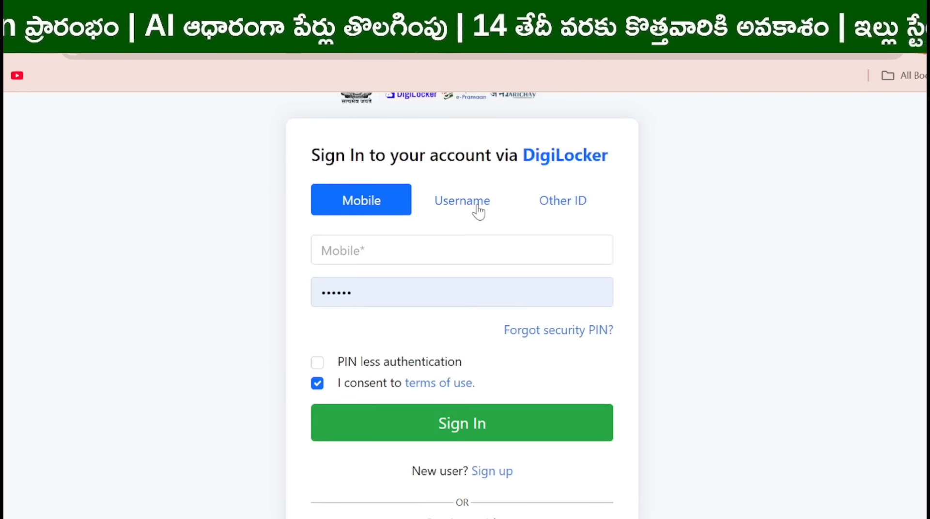
{"action": "left_click", "coordinate": [472, 206]}
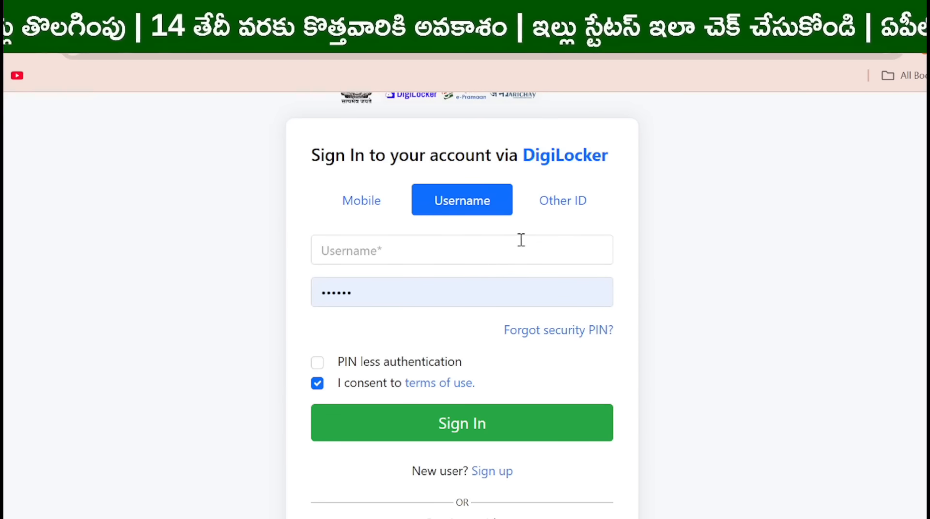
{"action": "left_click", "coordinate": [553, 201]}
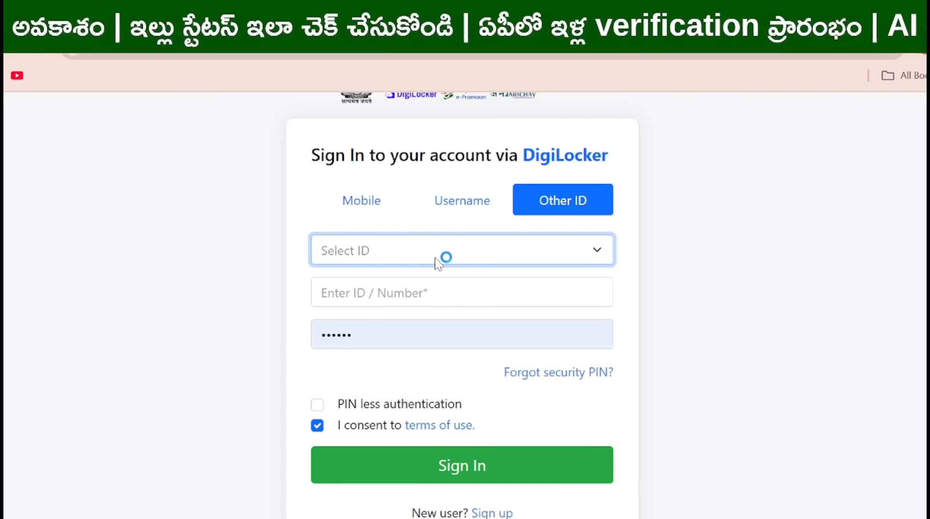
{"action": "left_click", "coordinate": [409, 297]}
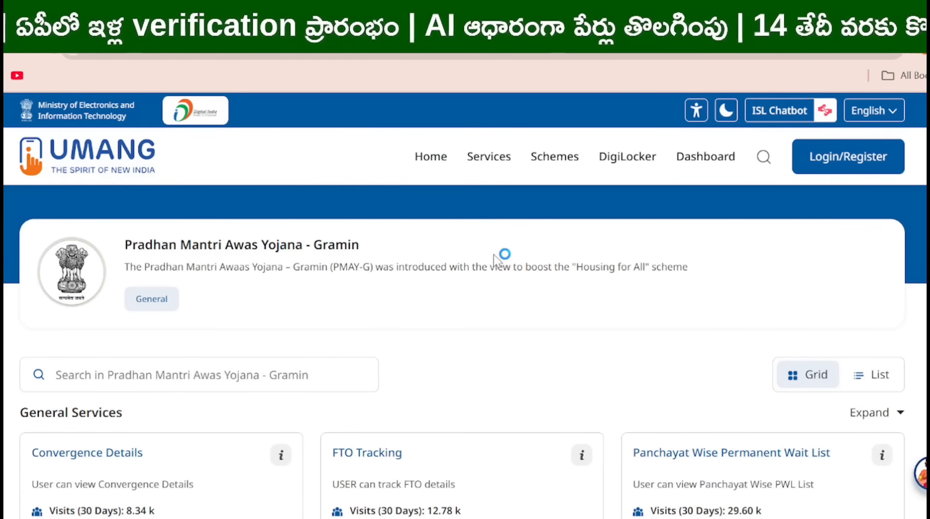
Return from the Pradhan Mantri Awas Yojana - Gramin page to the UMANG home page
{"action": "scroll", "coordinate": [501, 253], "scroll_direction": "down", "scroll_amount": 5}
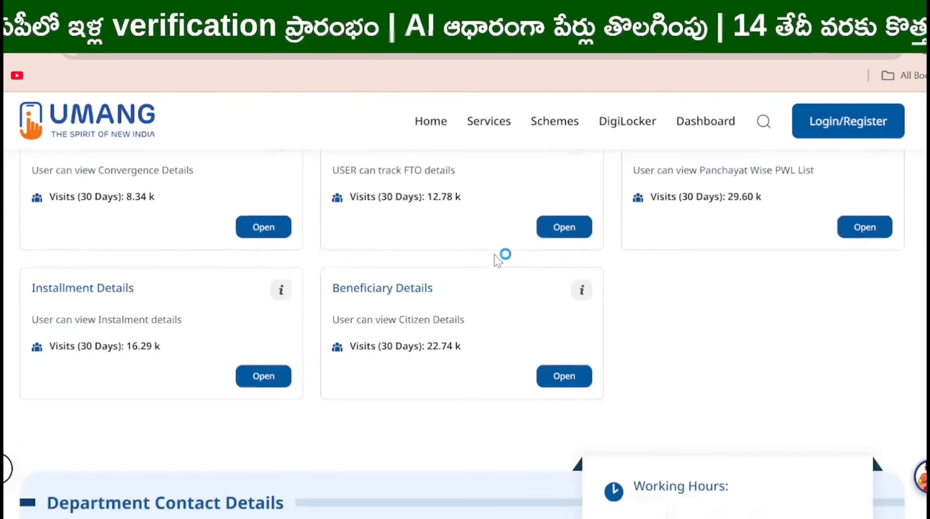
{"action": "scroll", "coordinate": [429, 235], "scroll_direction": "up", "scroll_amount": 5}
{"action": "left_click", "coordinate": [10, 44]}
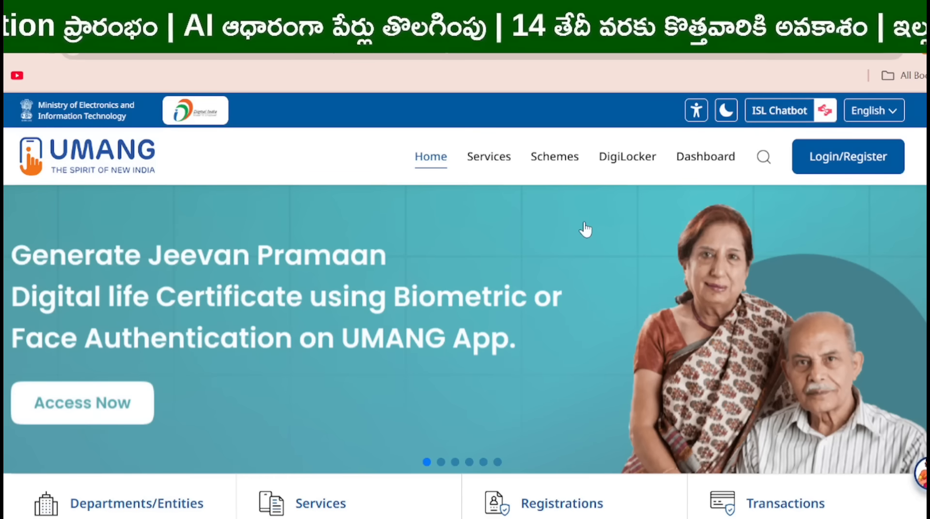
{"action": "scroll", "coordinate": [865, 151], "scroll_direction": "down", "scroll_amount": 1}
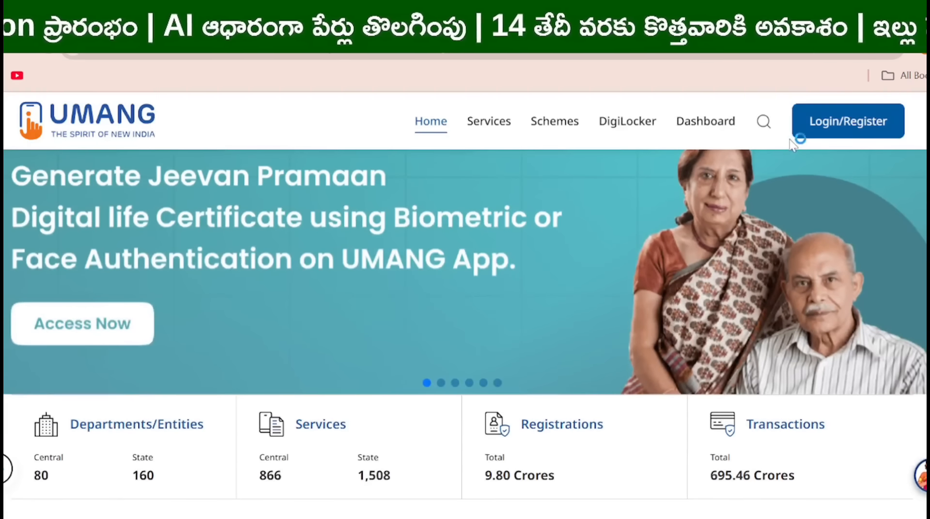
{"action": "scroll", "coordinate": [865, 145], "scroll_direction": "up", "scroll_amount": 1}
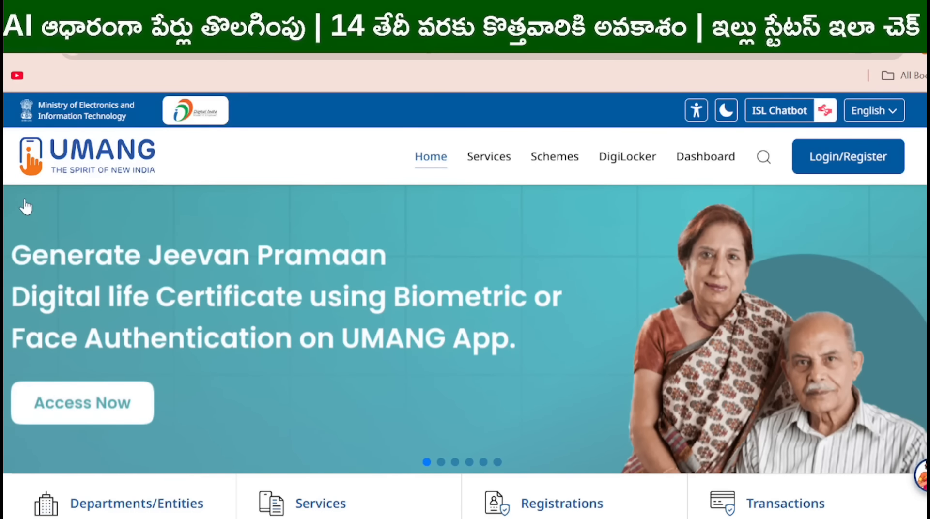
{"action": "scroll", "coordinate": [537, 274], "scroll_direction": "down", "scroll_amount": 1}
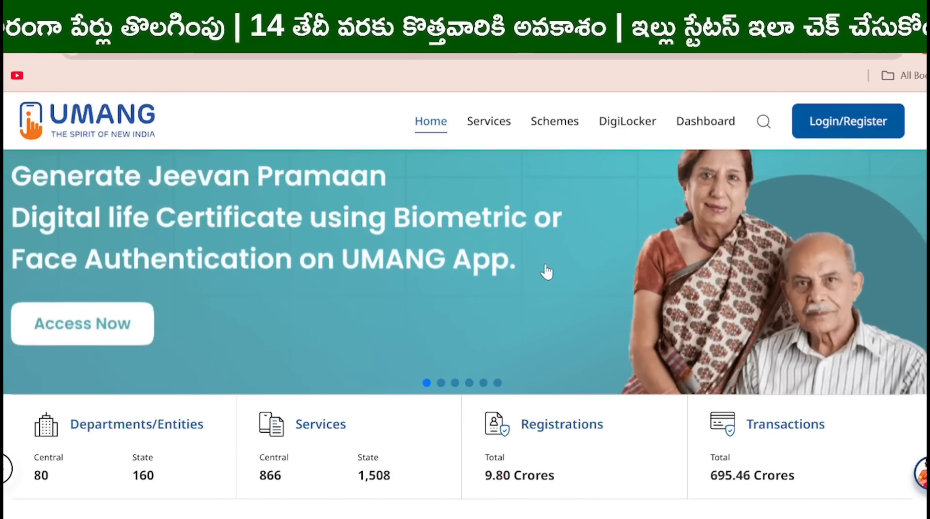
{"action": "scroll", "coordinate": [549, 270], "scroll_direction": "up", "scroll_amount": 3}
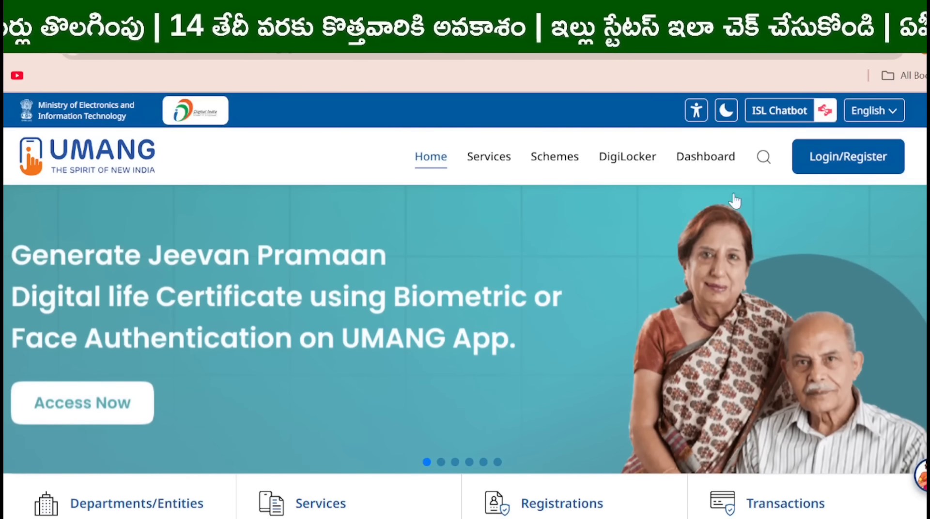
Search UMANG with the recent keyword "pmayg" and open the Pradhan Mantri Awas Yojana - Gramin department
{"action": "left_click", "coordinate": [763, 159]}
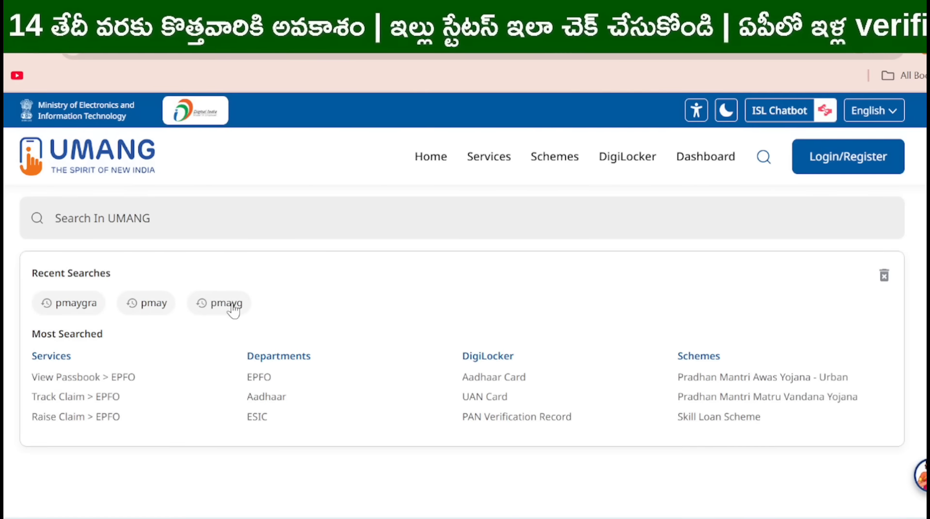
{"action": "left_click", "coordinate": [227, 303]}
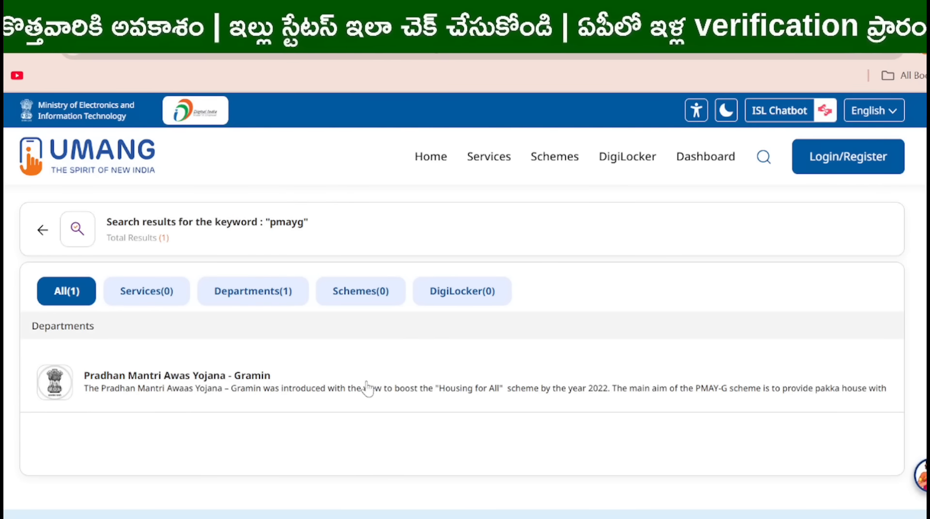
{"action": "left_click", "coordinate": [256, 381]}
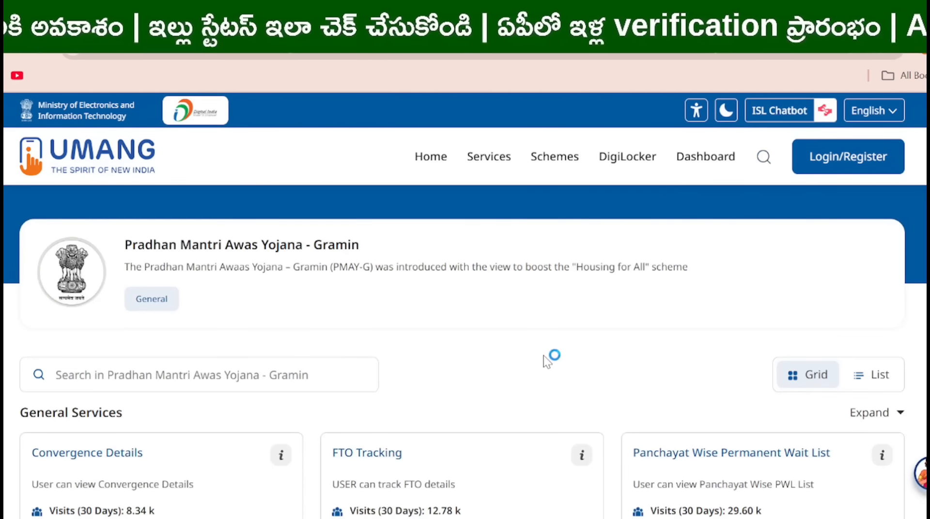
Highlight the Beneficiary Details and Panchayat Wise Permanent Wait List titles, and open the Panchayat Wise Permanent Wait List service
{"action": "scroll", "coordinate": [552, 357], "scroll_direction": "down", "scroll_amount": 4}
{"action": "scroll", "coordinate": [563, 357], "scroll_direction": "down", "scroll_amount": 2}
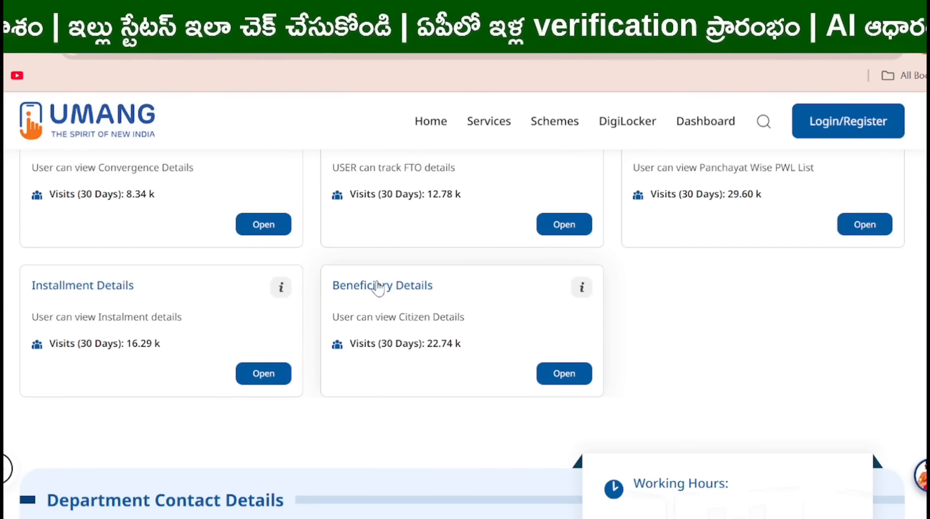
{"action": "scroll", "coordinate": [367, 309], "scroll_direction": "up", "scroll_amount": 2}
{"action": "left_click_drag", "start_coordinate": [449, 363], "coordinate": [334, 374]}
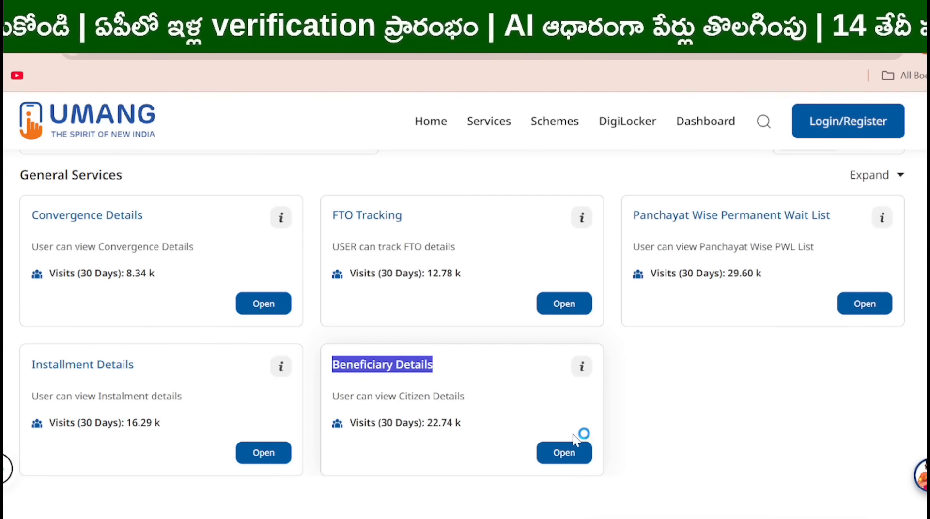
{"action": "left_click_drag", "start_coordinate": [830, 217], "coordinate": [630, 224]}
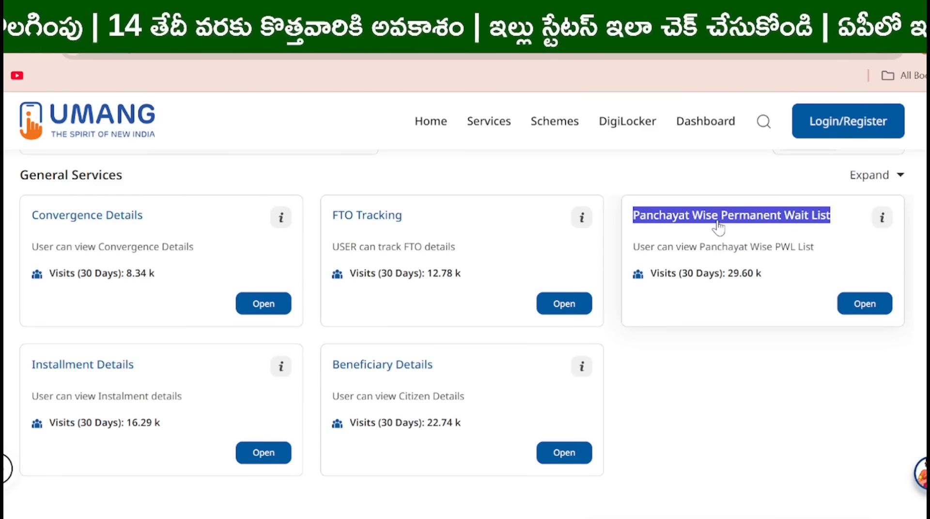
{"action": "left_click", "coordinate": [861, 309]}
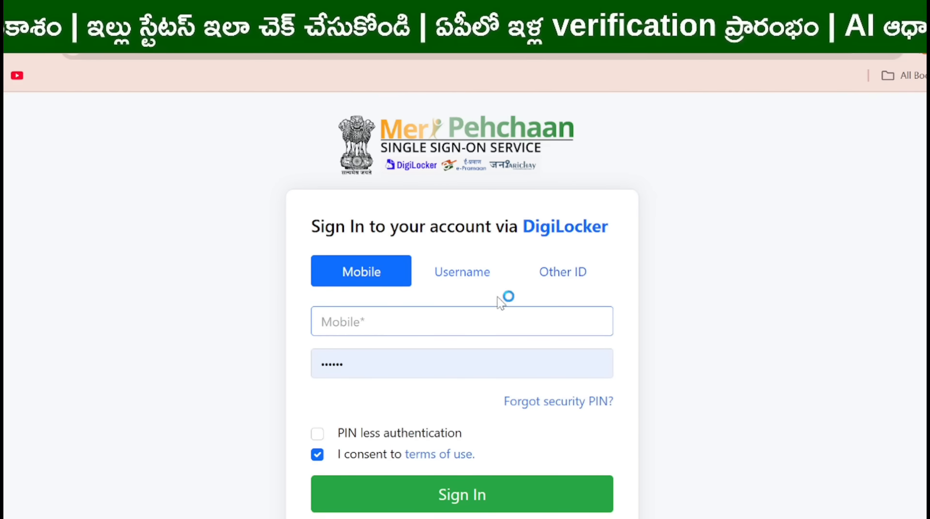
Switch to the Other ID sign-in method, choose Aadhaar as the ID type and enter the Aadhaar number
{"action": "left_click", "coordinate": [572, 285]}
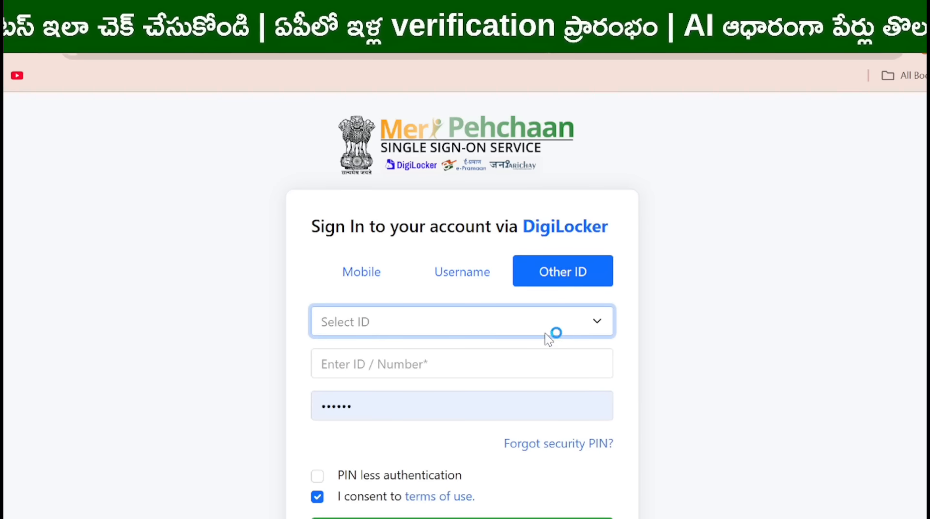
{"action": "left_click", "coordinate": [469, 371]}
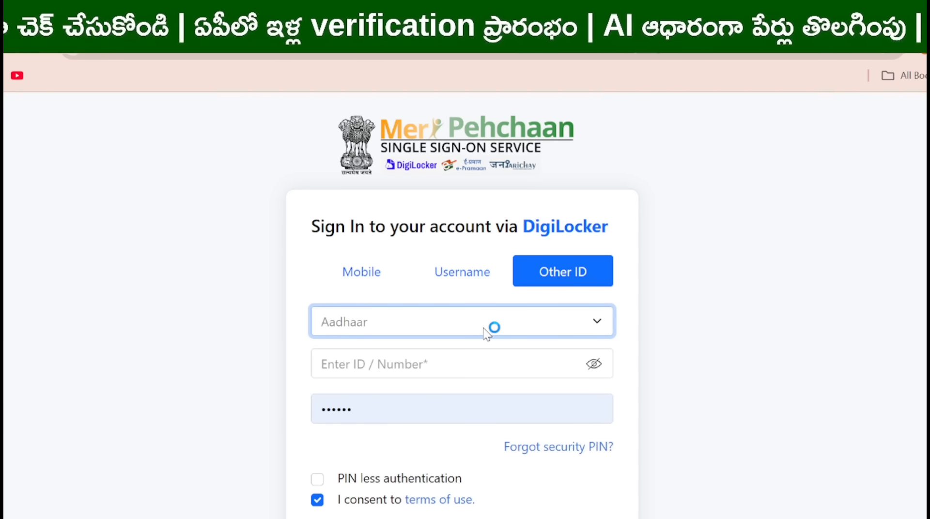
{"action": "left_click", "coordinate": [489, 361]}
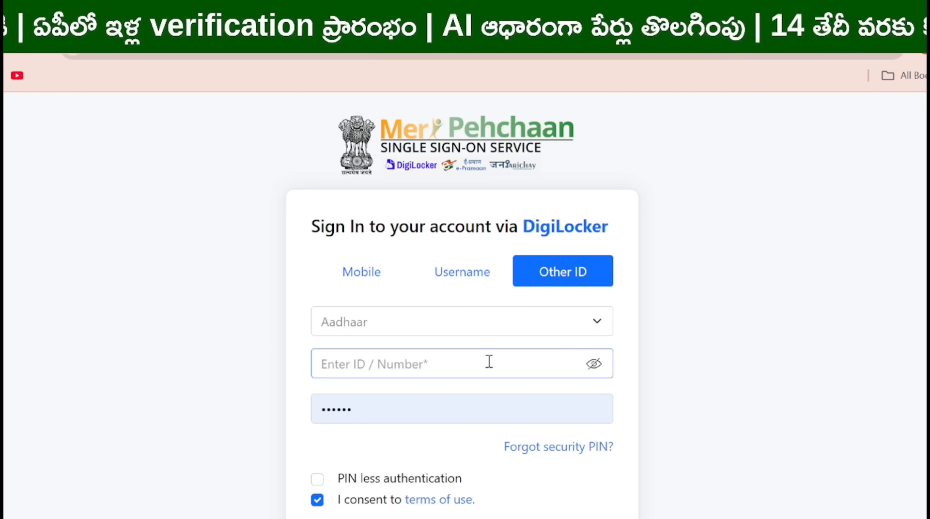
{"action": "type", "text": "••"}
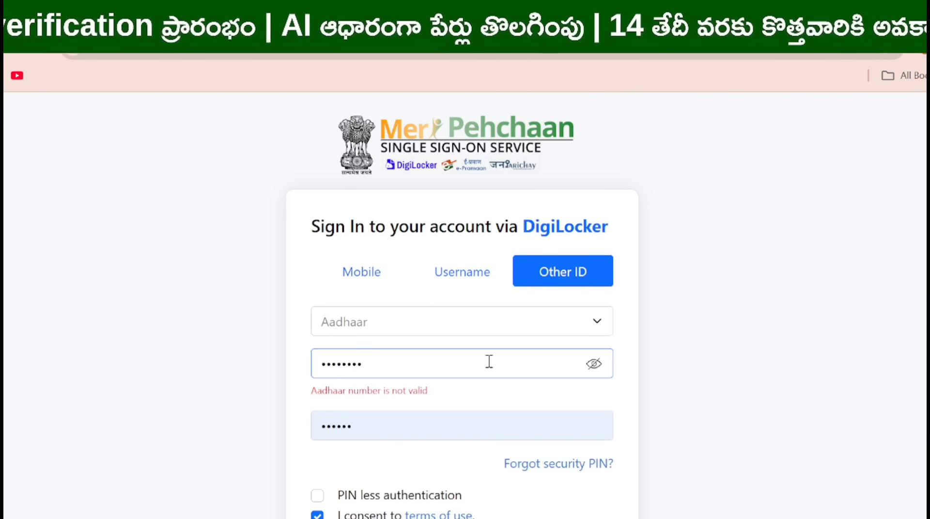
{"action": "type", "text": "••••••••••"}
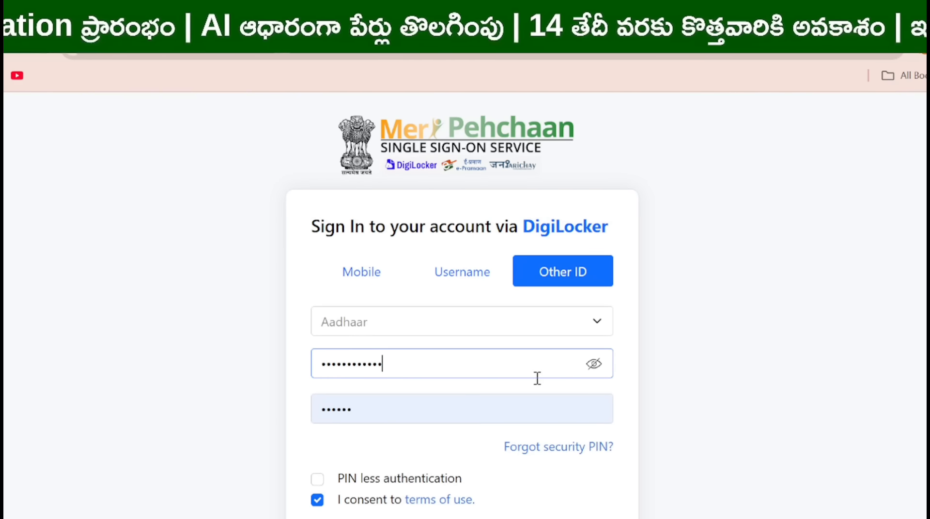
Replace the prefilled security PIN with the account's six-digit PIN and sign in
{"action": "left_click", "coordinate": [593, 416]}
{"action": "double_click", "coordinate": [595, 415]}
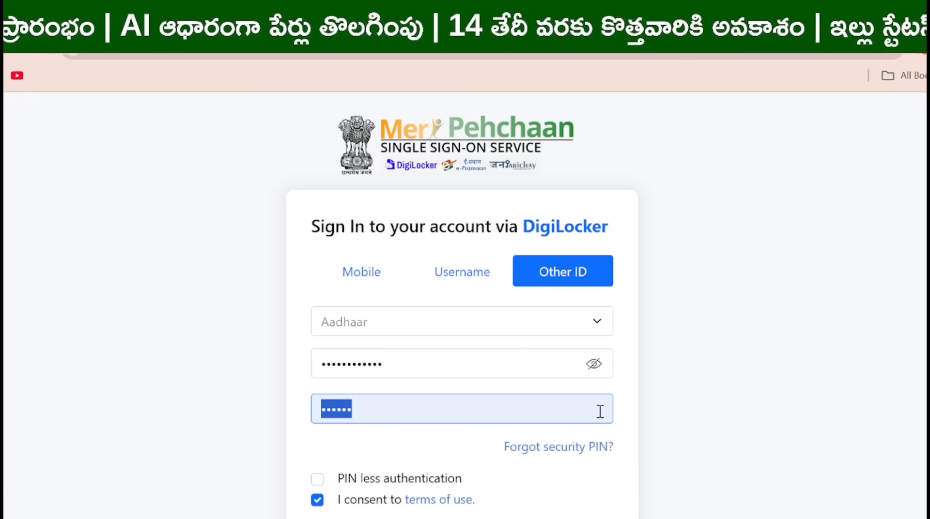
{"action": "key", "text": "BackSpace"}
{"action": "type", "text": "•••••"}
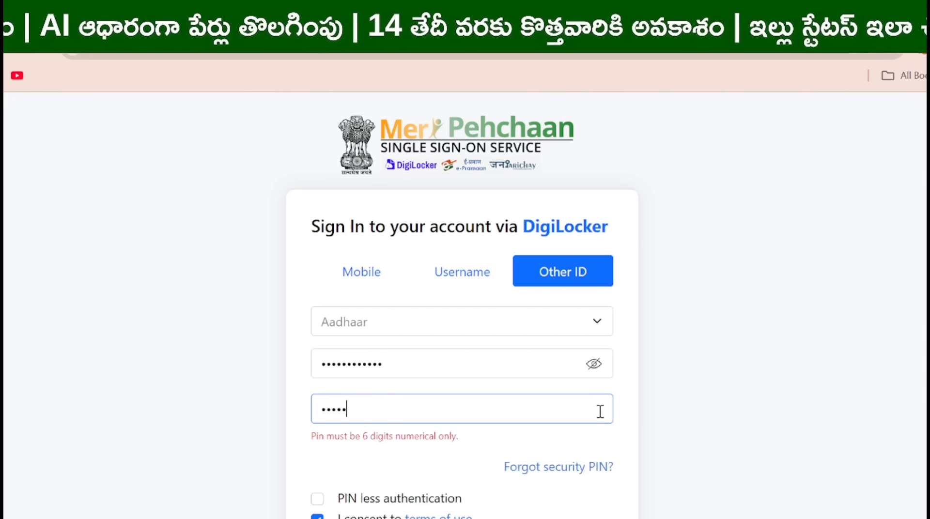
{"action": "type", "text": "•"}
{"action": "scroll", "coordinate": [623, 440], "scroll_direction": "down", "scroll_amount": 3}
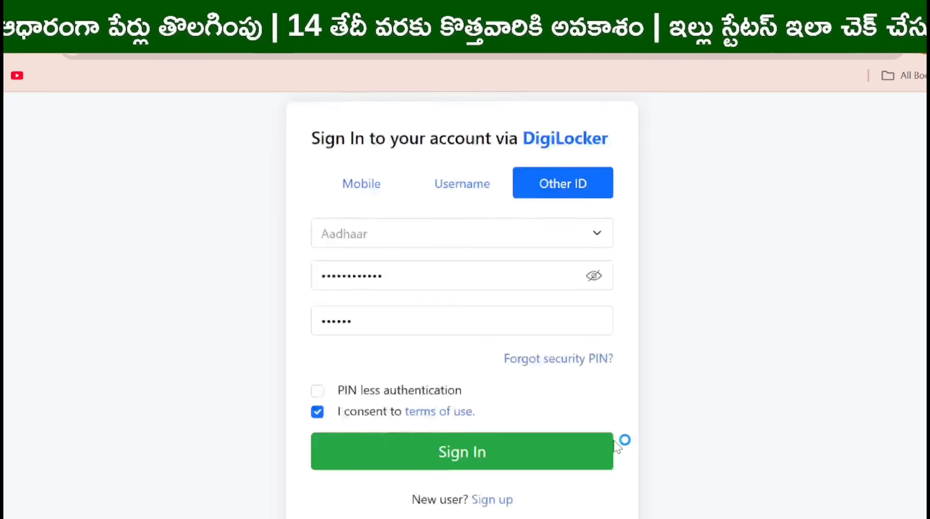
{"action": "left_click", "coordinate": [546, 388]}
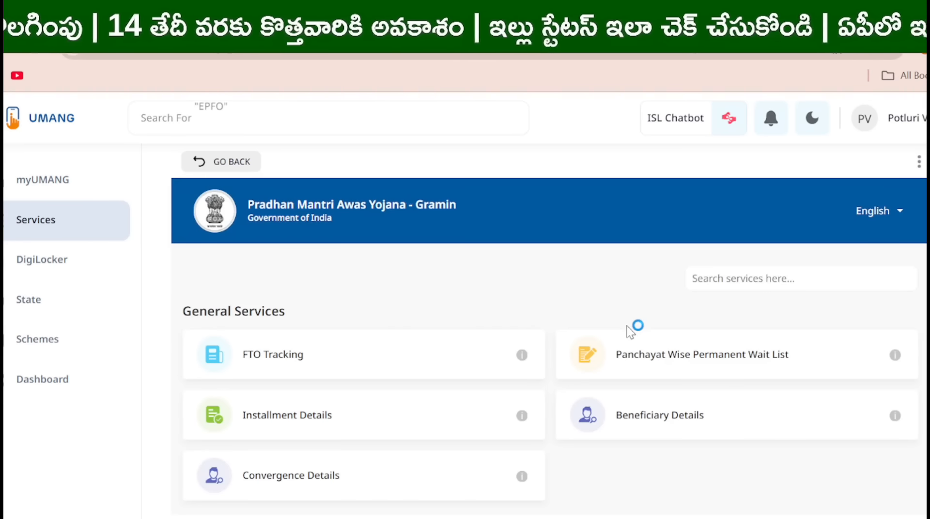
Open the Panchayat Wise Permanent Wait List service and set the state to ANDHRA PRADESH
{"action": "left_click", "coordinate": [729, 359]}
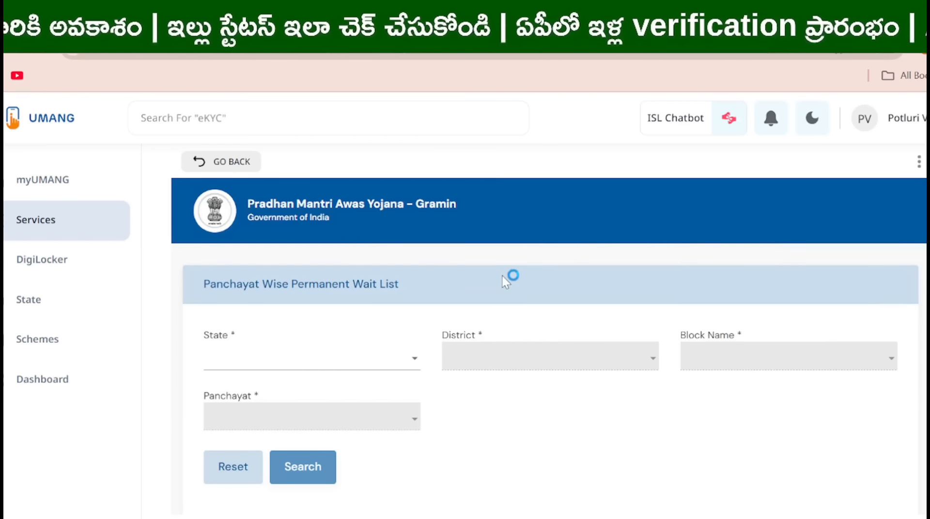
{"action": "left_click", "coordinate": [302, 358]}
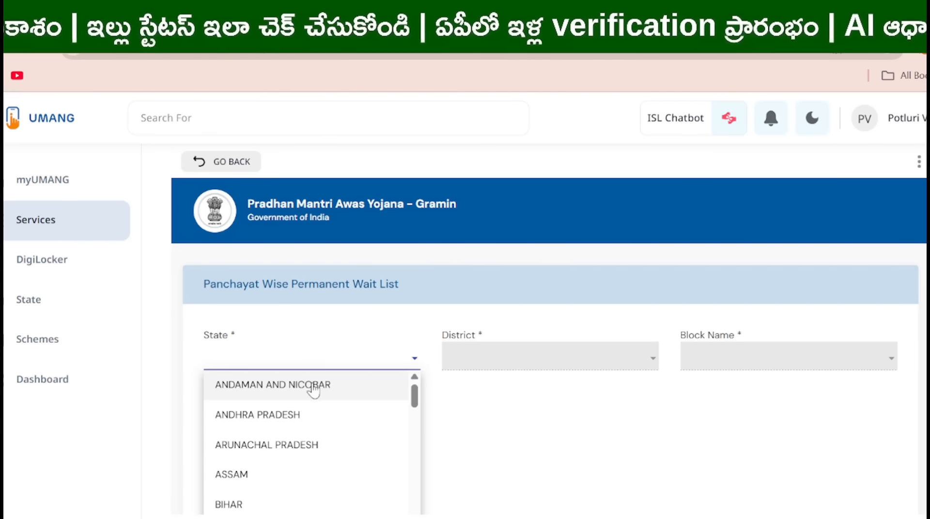
{"action": "left_click", "coordinate": [310, 415]}
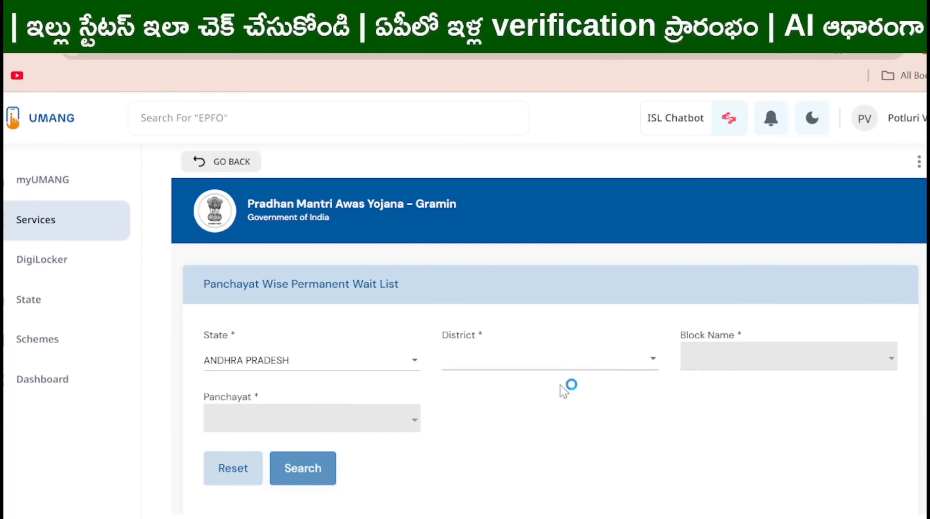
Set the wait list's district to NELLORE
{"action": "left_click", "coordinate": [585, 363]}
{"action": "scroll", "coordinate": [547, 424], "scroll_direction": "down", "scroll_amount": 1}
{"action": "scroll", "coordinate": [547, 424], "scroll_direction": "down", "scroll_amount": 5}
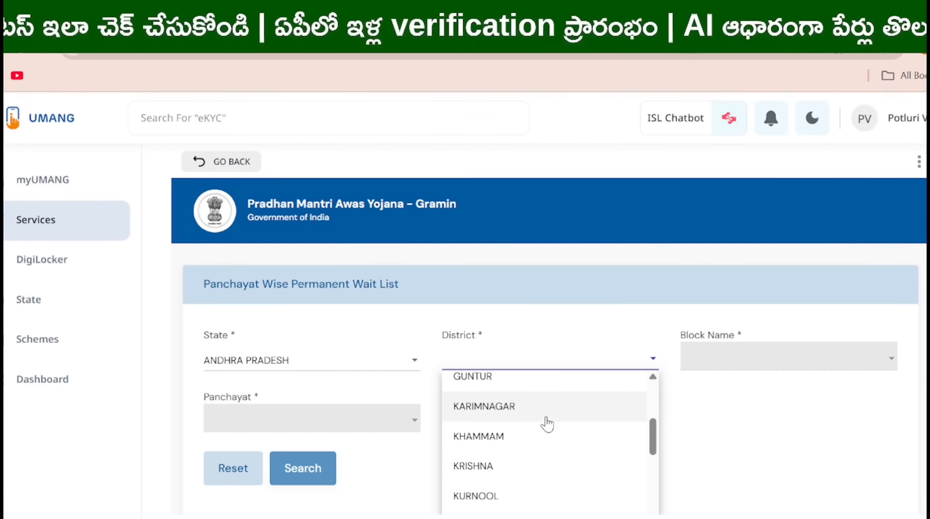
{"action": "scroll", "coordinate": [547, 424], "scroll_direction": "down", "scroll_amount": 5}
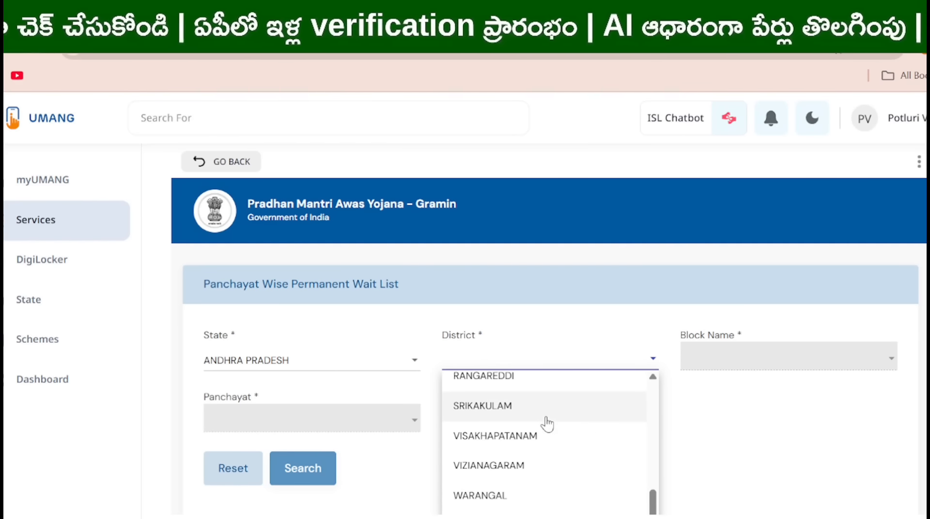
{"action": "scroll", "coordinate": [548, 425], "scroll_direction": "up", "scroll_amount": 3}
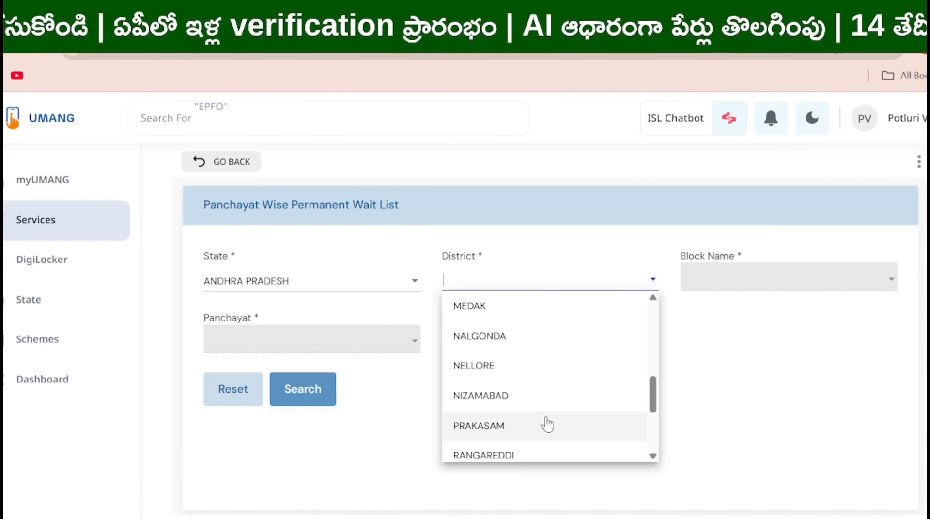
{"action": "left_click", "coordinate": [540, 364]}
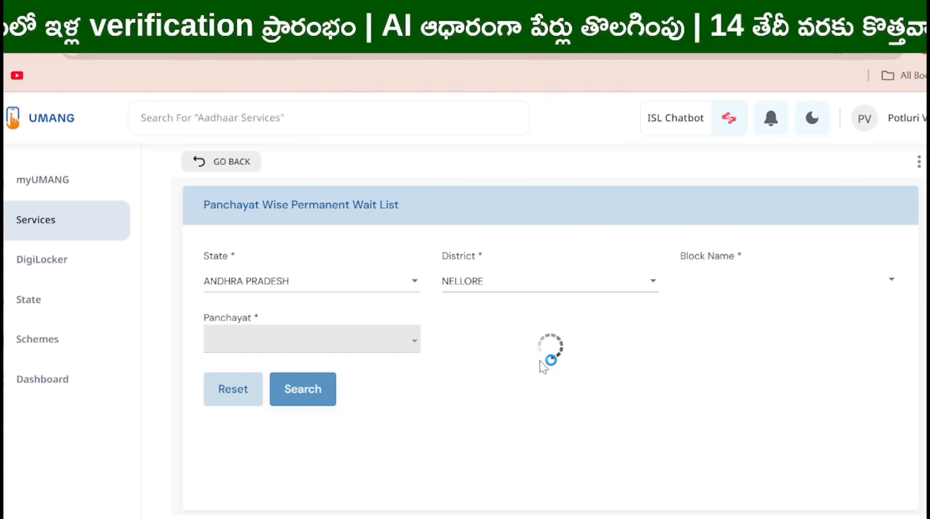
Set the wait list's block name to Rapur
{"action": "left_click", "coordinate": [793, 275]}
{"action": "scroll", "coordinate": [788, 378], "scroll_direction": "down", "scroll_amount": 10}
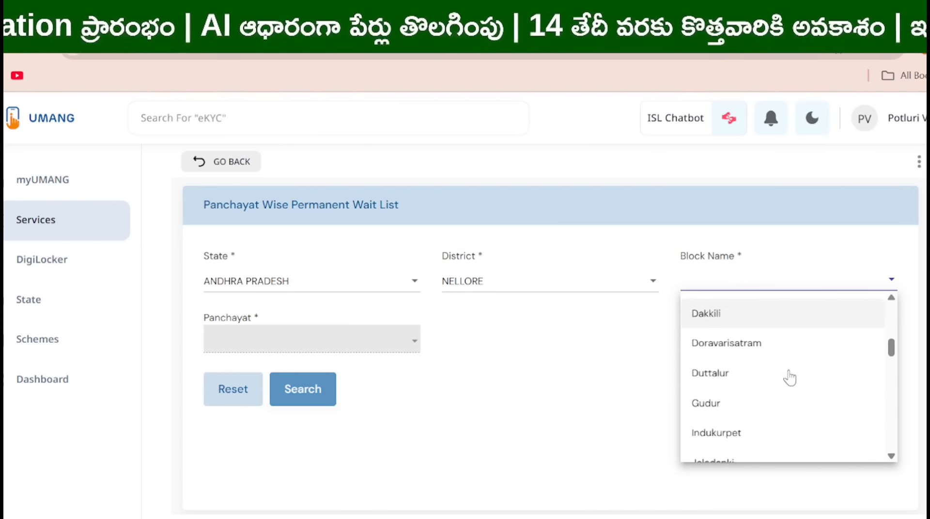
{"action": "scroll", "coordinate": [788, 378], "scroll_direction": "down", "scroll_amount": 4}
{"action": "scroll", "coordinate": [789, 378], "scroll_direction": "down", "scroll_amount": 5}
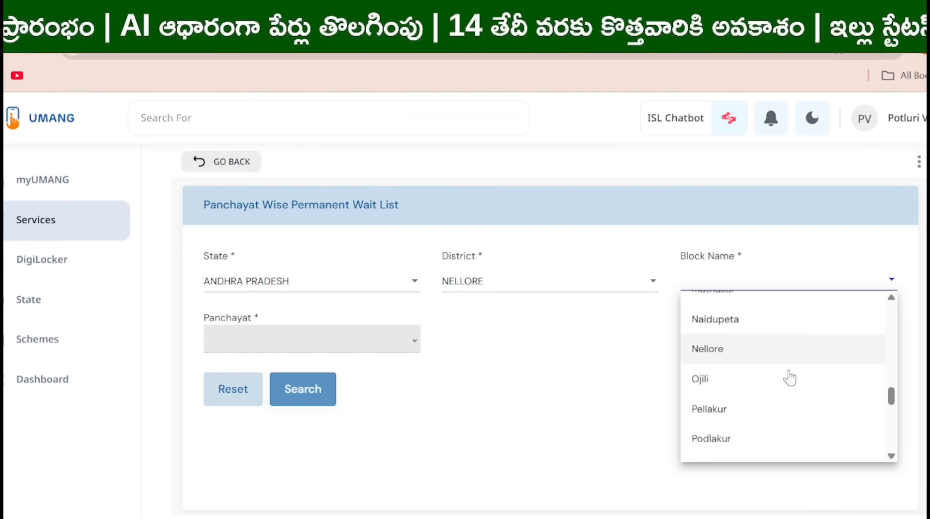
{"action": "scroll", "coordinate": [790, 374], "scroll_direction": "down", "scroll_amount": 3}
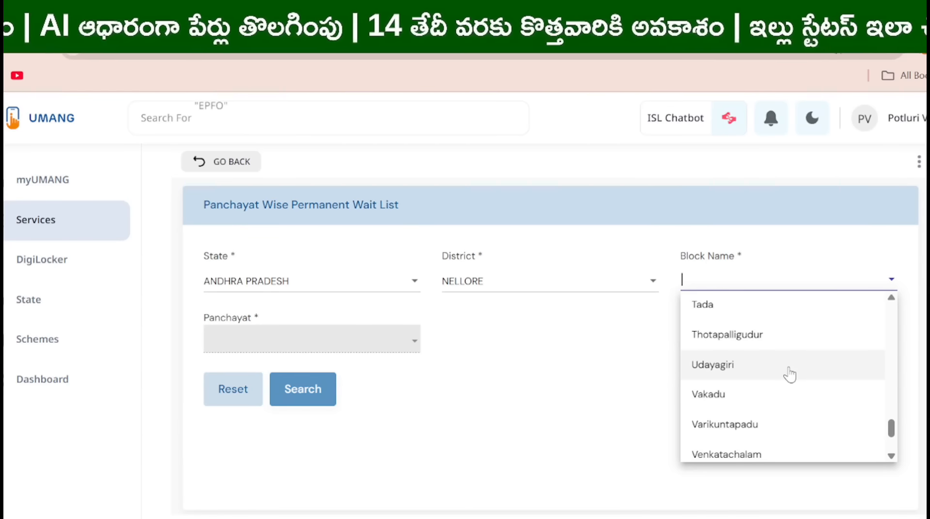
{"action": "scroll", "coordinate": [789, 374], "scroll_direction": "up", "scroll_amount": 4}
{"action": "scroll", "coordinate": [790, 374], "scroll_direction": "up", "scroll_amount": 2}
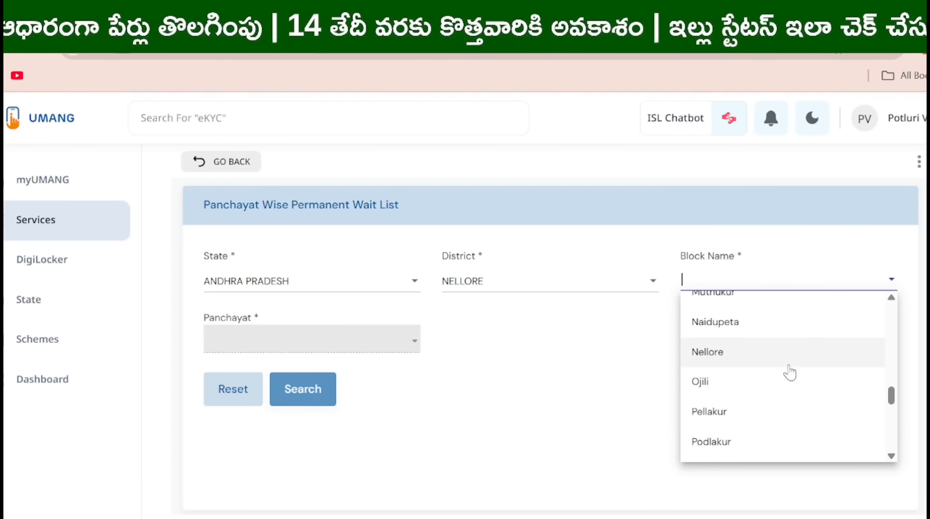
{"action": "scroll", "coordinate": [773, 380], "scroll_direction": "down", "scroll_amount": 2}
{"action": "left_click", "coordinate": [755, 399]}
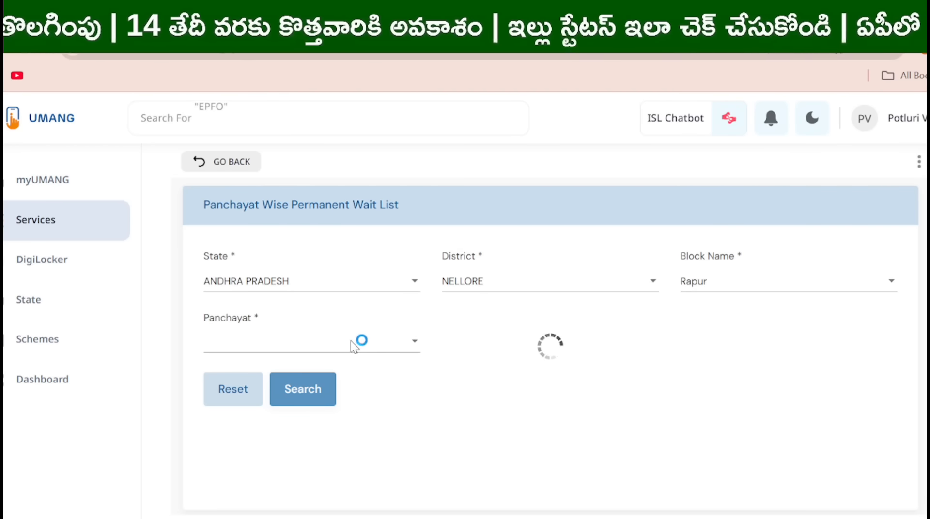
Set the panchayat to M.V.PURAM and search the permanent wait list
{"action": "left_click", "coordinate": [415, 343]}
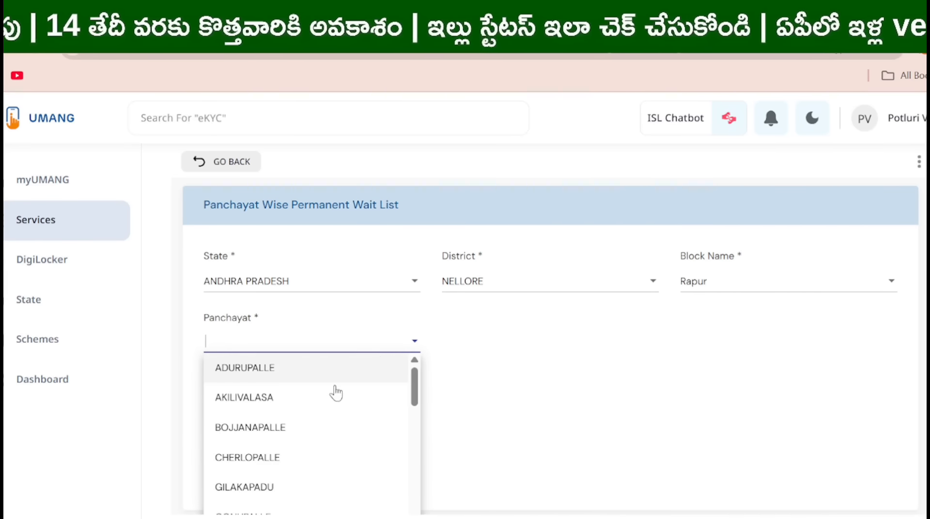
{"action": "scroll", "coordinate": [325, 407], "scroll_direction": "down", "scroll_amount": 3}
{"action": "left_click", "coordinate": [313, 412]}
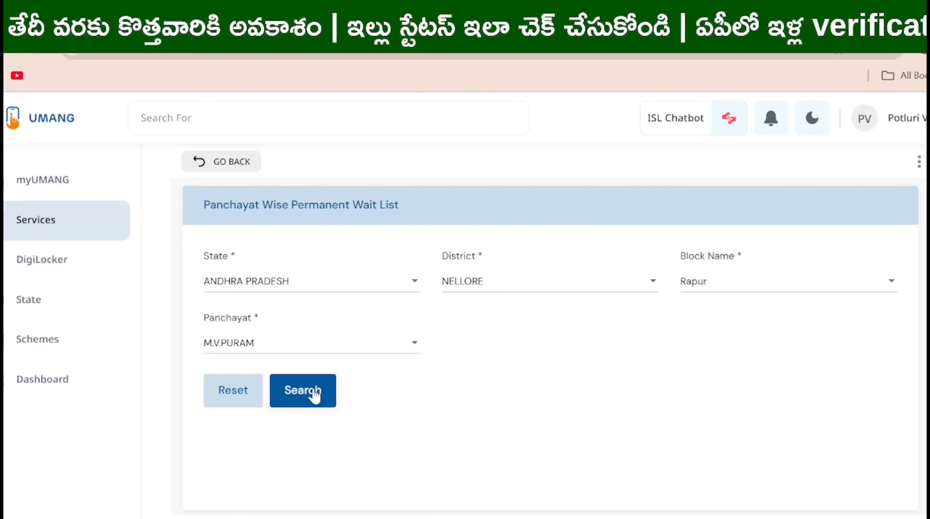
{"action": "left_click", "coordinate": [314, 393]}
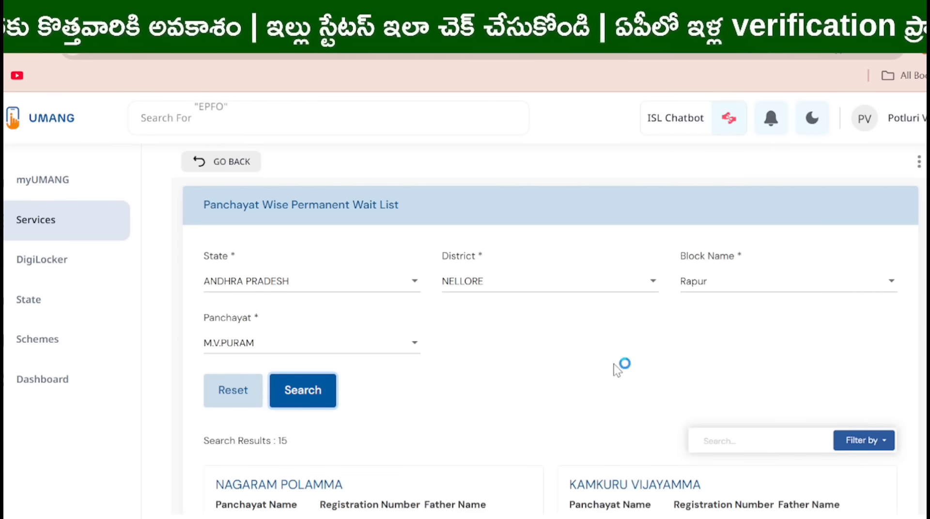
Look through the beneficiary entries in the wait list search results
{"action": "scroll", "coordinate": [615, 364], "scroll_direction": "down", "scroll_amount": 5}
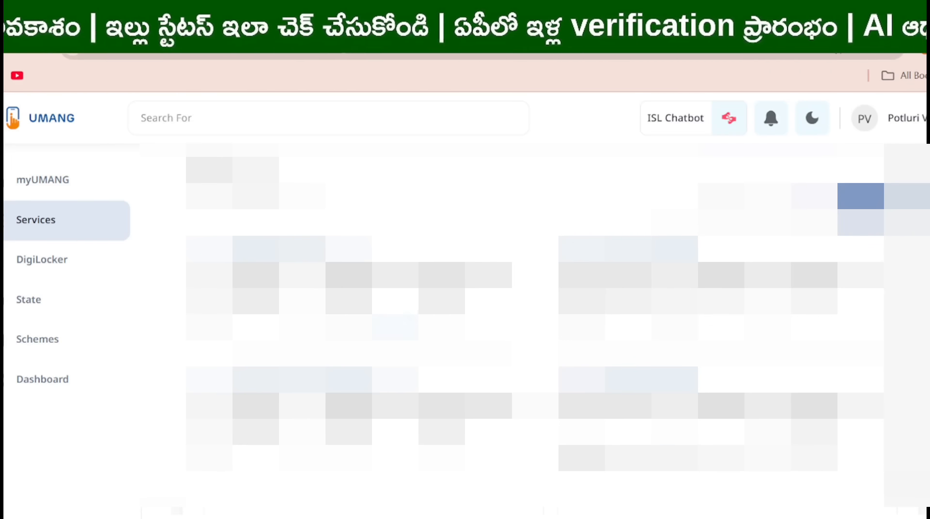
{"action": "scroll", "coordinate": [397, 327], "scroll_direction": "down", "scroll_amount": 5}
{"action": "scroll", "coordinate": [512, 328], "scroll_direction": "down", "scroll_amount": 1}
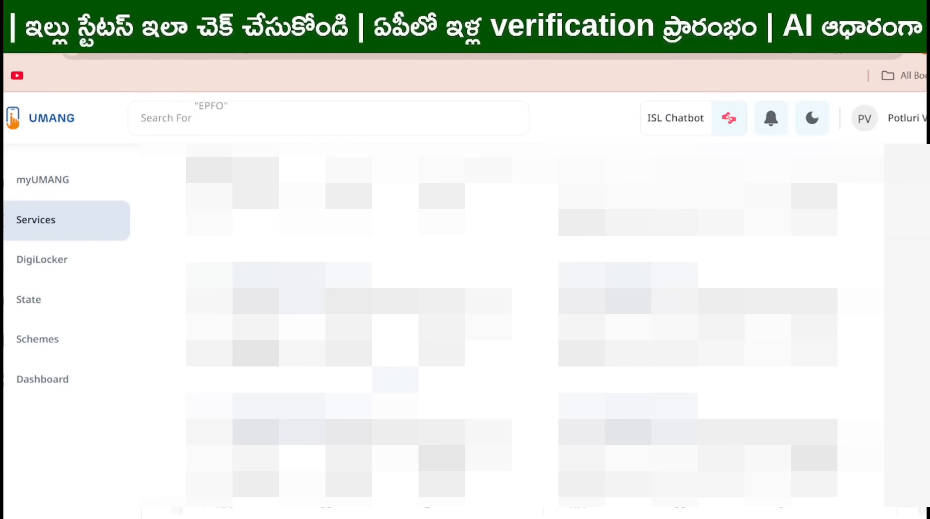
{"action": "scroll", "coordinate": [511, 328], "scroll_direction": "up", "scroll_amount": 1}
{"action": "scroll", "coordinate": [512, 328], "scroll_direction": "up", "scroll_amount": 2}
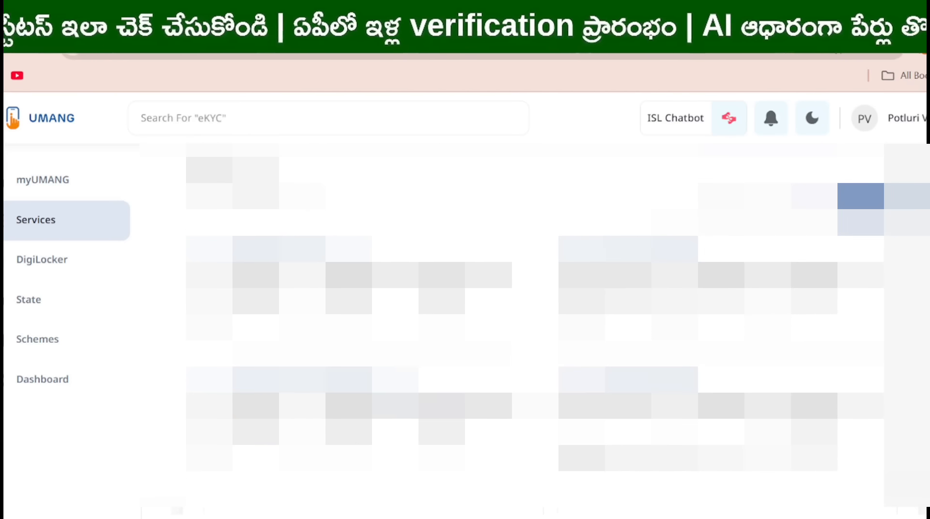
{"action": "scroll", "coordinate": [512, 328], "scroll_direction": "down", "scroll_amount": 3}
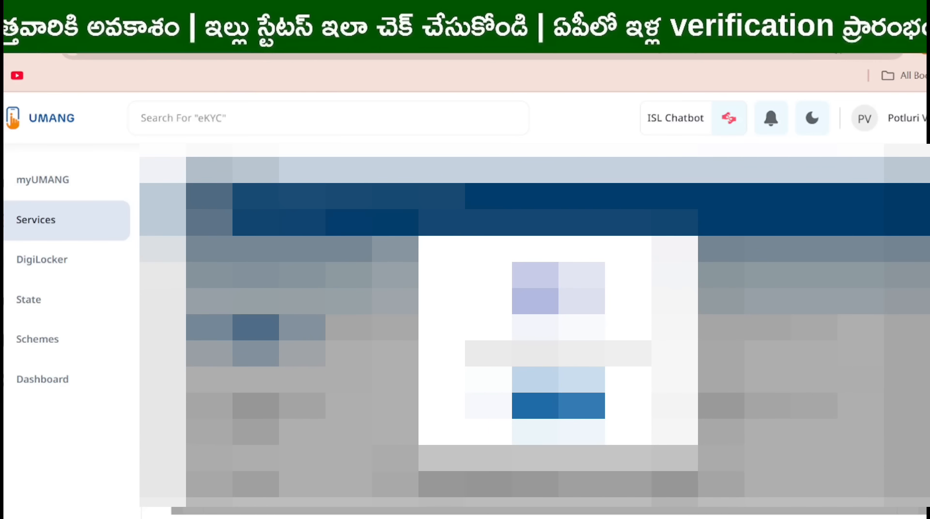
Dismiss the open dialog and examine the fields in the first section of the beneficiary's record
{"action": "left_click", "coordinate": [557, 403]}
{"action": "scroll", "coordinate": [557, 387], "scroll_direction": "down", "scroll_amount": 3}
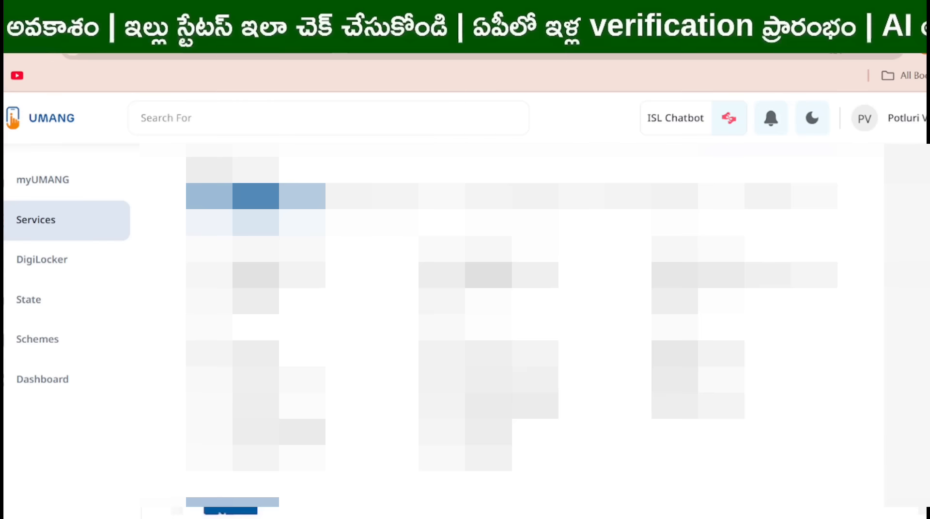
{"action": "scroll", "coordinate": [523, 388], "scroll_direction": "down", "scroll_amount": 1}
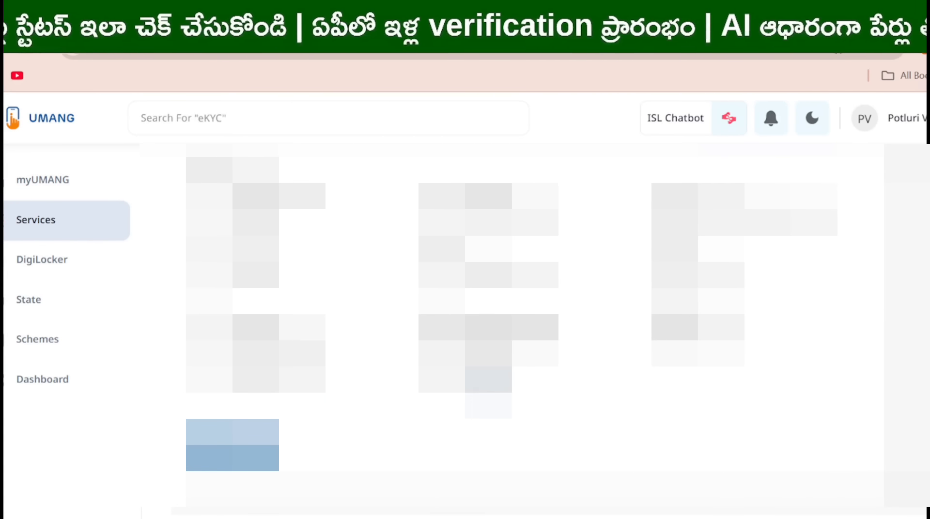
{"action": "scroll", "coordinate": [523, 315], "scroll_direction": "up", "scroll_amount": 1}
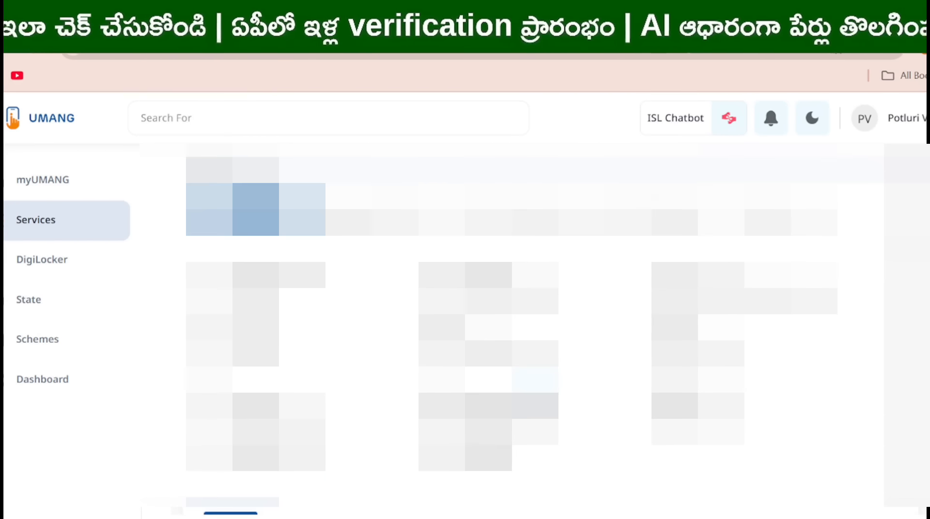
View the second and third sections of the beneficiary's record, ending with the section of house inspection photos
{"action": "left_click", "coordinate": [366, 217]}
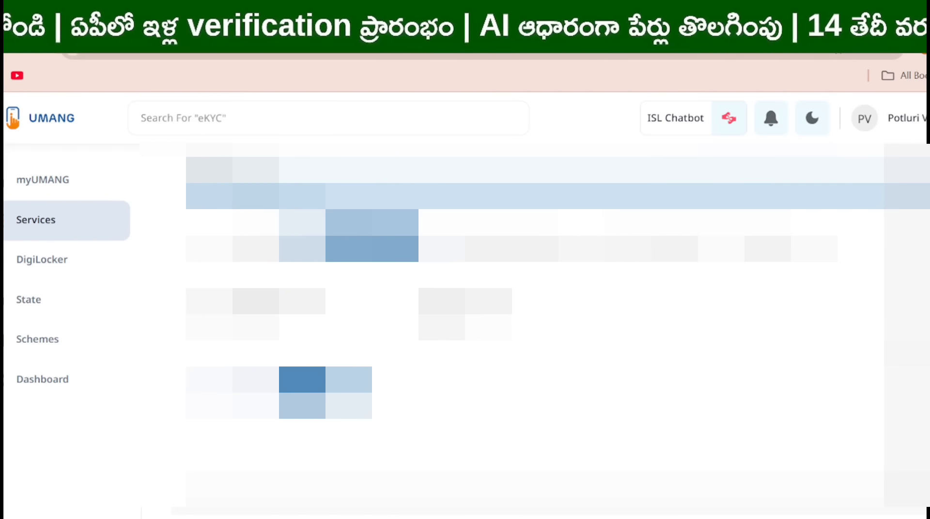
{"action": "left_click", "coordinate": [489, 246]}
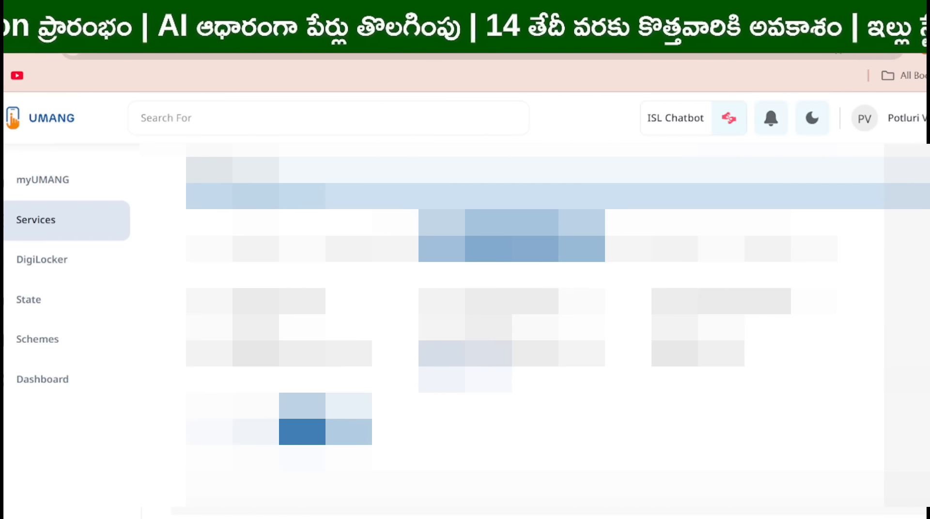
{"action": "left_click", "coordinate": [775, 237]}
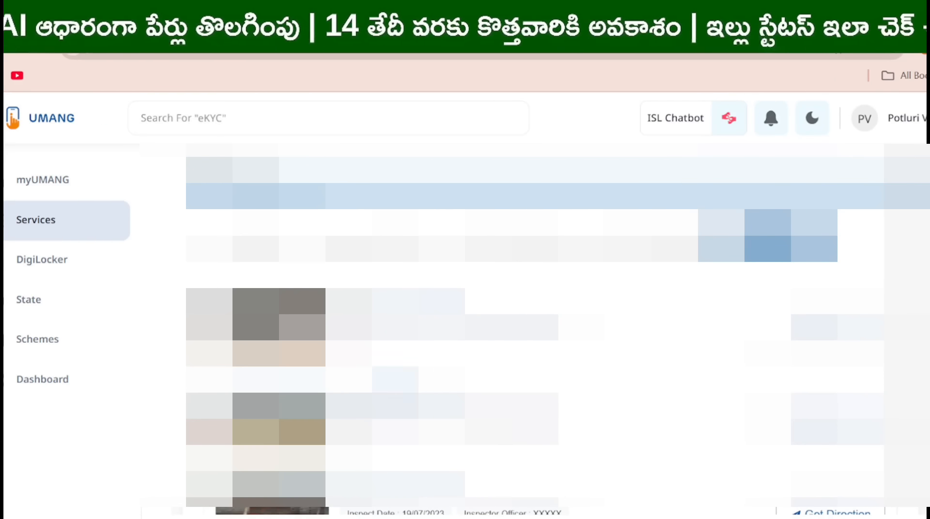
Examine the house inspection entries, including their photos, house status, inspection dates and inspecting officers
{"action": "scroll", "coordinate": [533, 330], "scroll_direction": "down", "scroll_amount": 2}
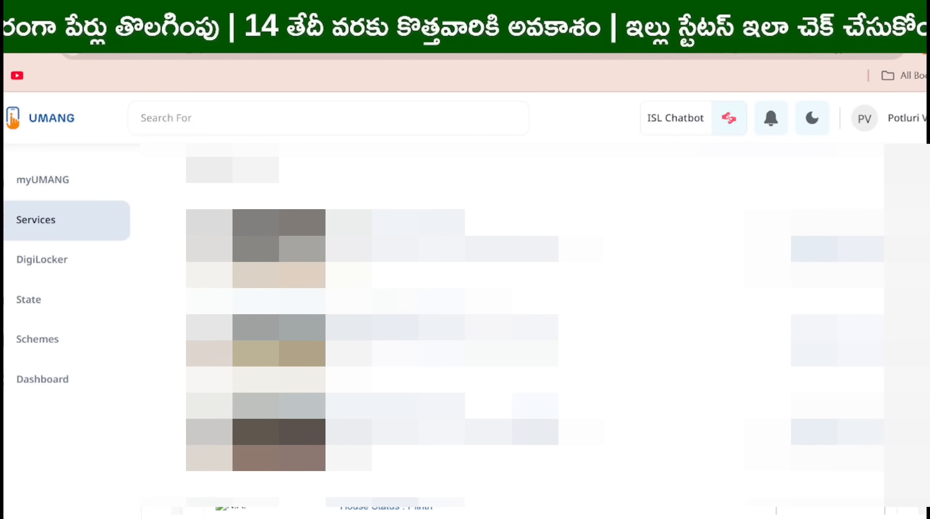
{"action": "scroll", "coordinate": [533, 329], "scroll_direction": "down", "scroll_amount": 2}
{"action": "scroll", "coordinate": [532, 329], "scroll_direction": "down", "scroll_amount": 2}
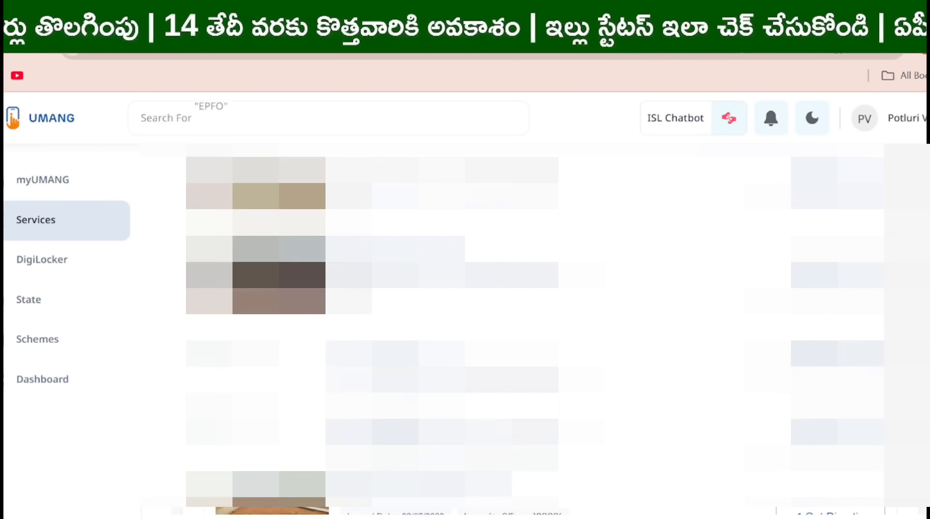
{"action": "scroll", "coordinate": [533, 329], "scroll_direction": "down", "scroll_amount": 4}
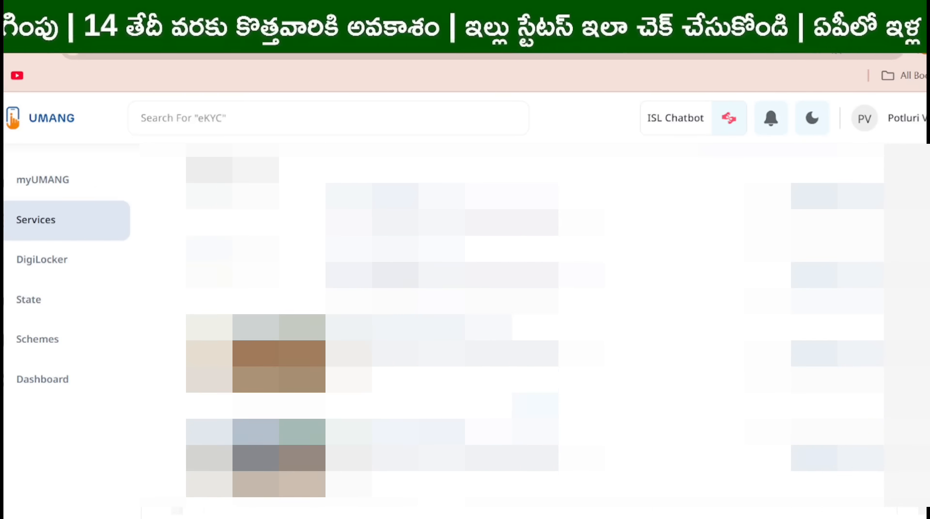
{"action": "scroll", "coordinate": [533, 330], "scroll_direction": "down", "scroll_amount": 10}
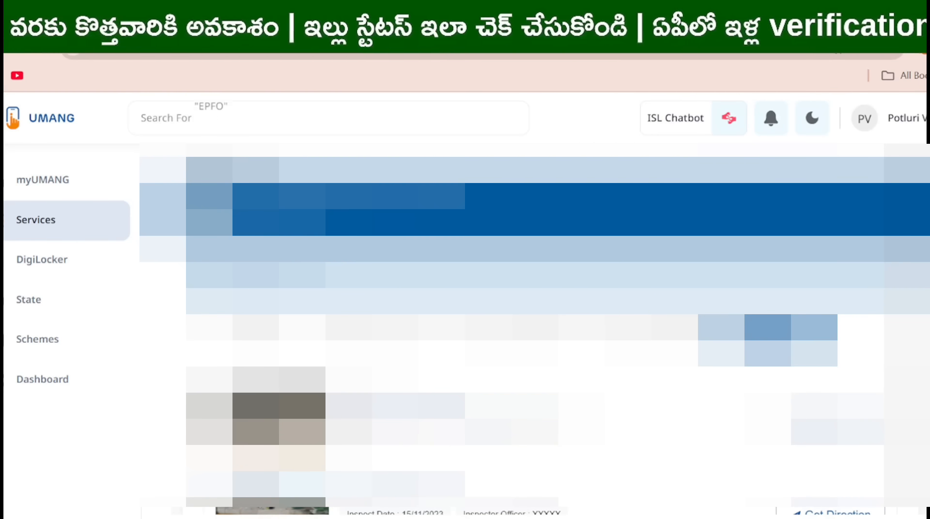
{"action": "scroll", "coordinate": [533, 329], "scroll_direction": "down", "scroll_amount": 5}
{"action": "scroll", "coordinate": [533, 329], "scroll_direction": "down", "scroll_amount": 6}
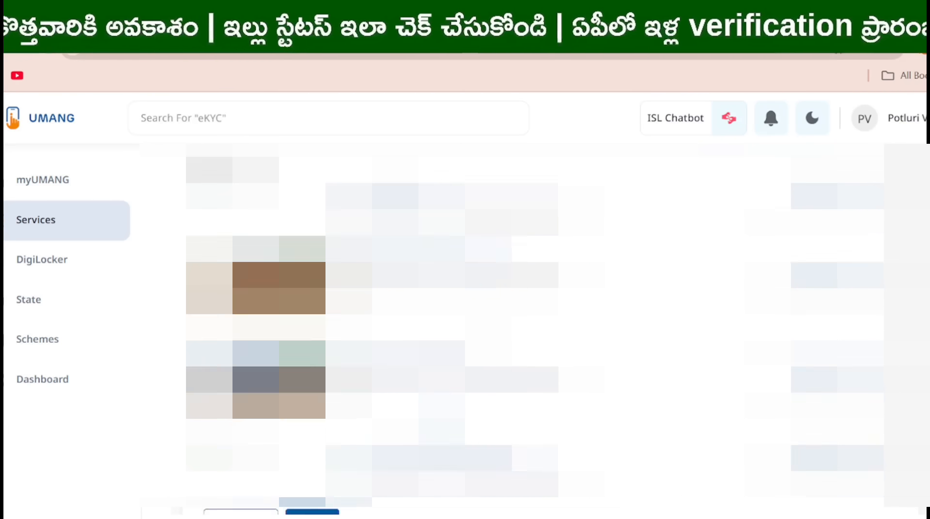
{"action": "scroll", "coordinate": [533, 329], "scroll_direction": "up", "scroll_amount": 4}
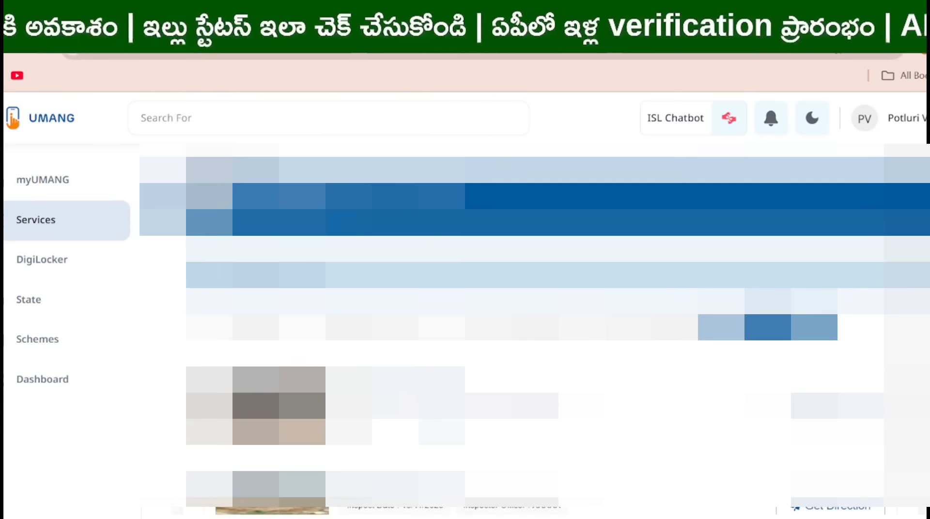